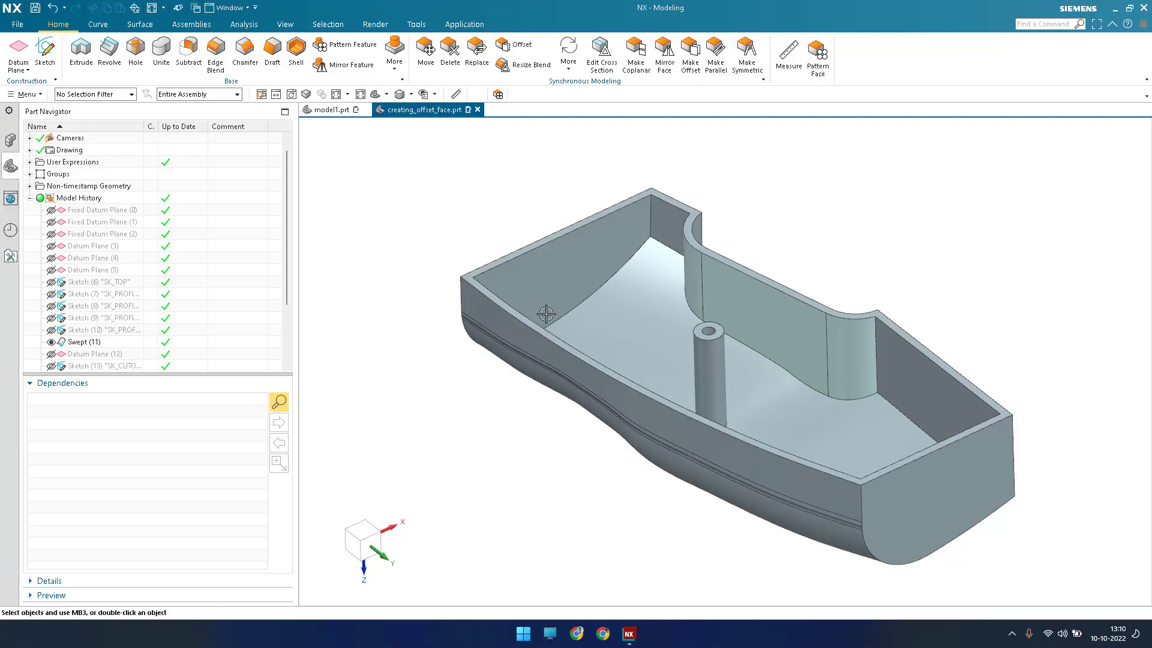
# Glance at the assembly structure, then return to the part's feature history
pyautogui.click(10, 140)
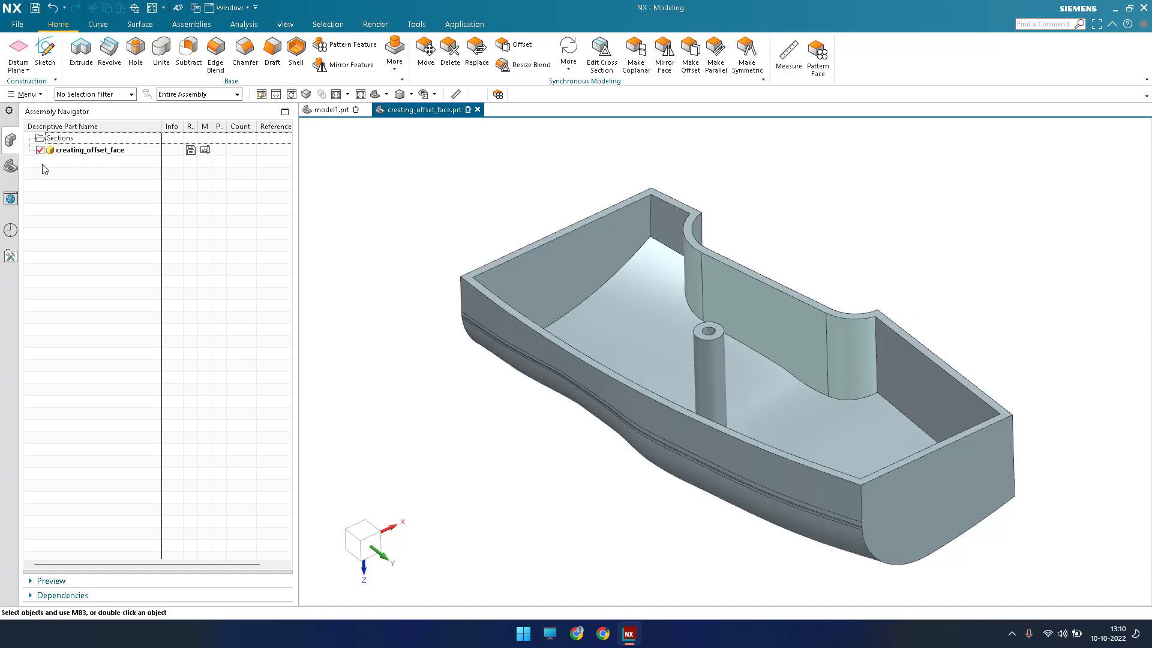
pyautogui.click(14, 171)
pyautogui.scroll(-2, 98, 343)
pyautogui.scroll(3, 98, 343)
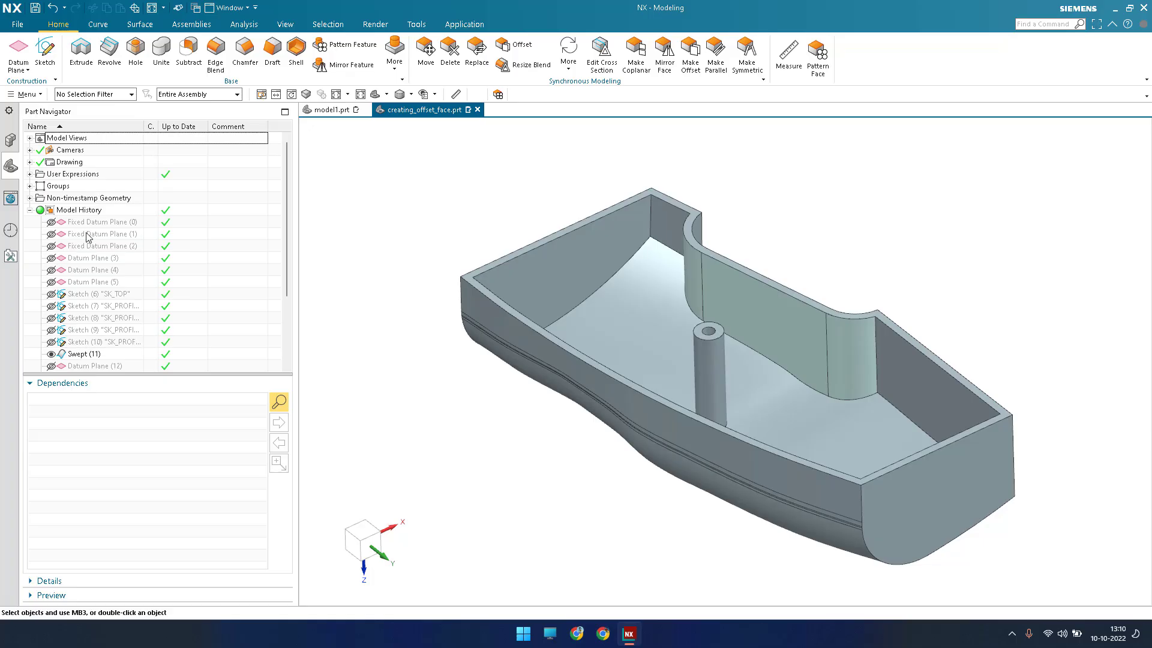
pyautogui.scroll(-2, 96, 322)
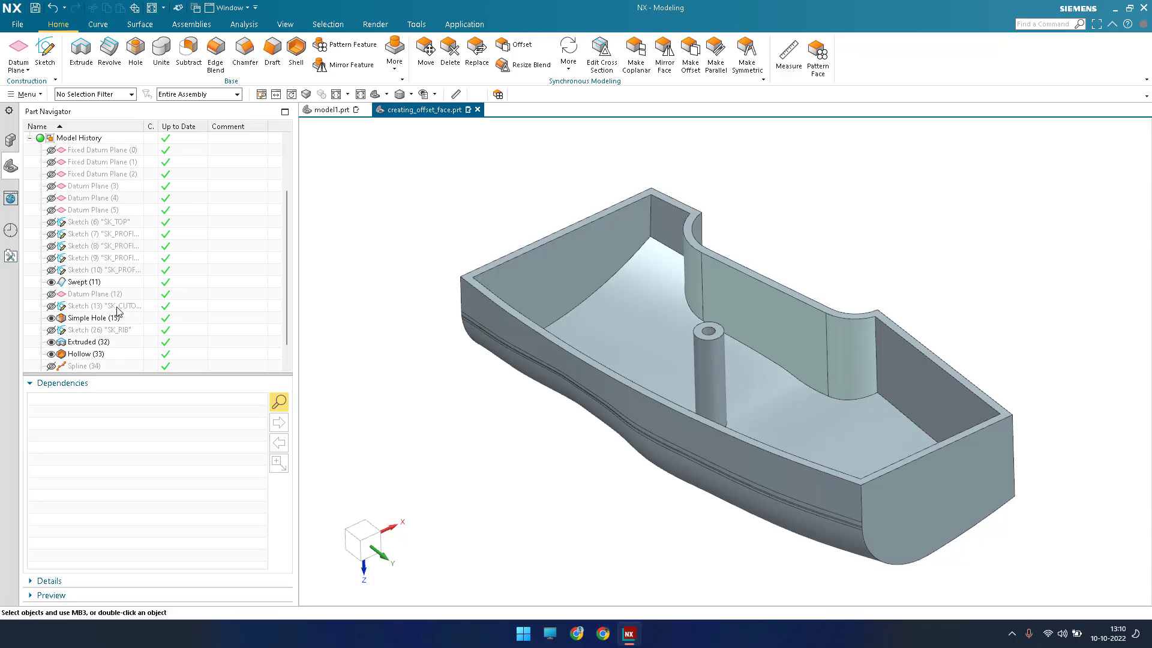
pyautogui.scroll(2, 176, 259)
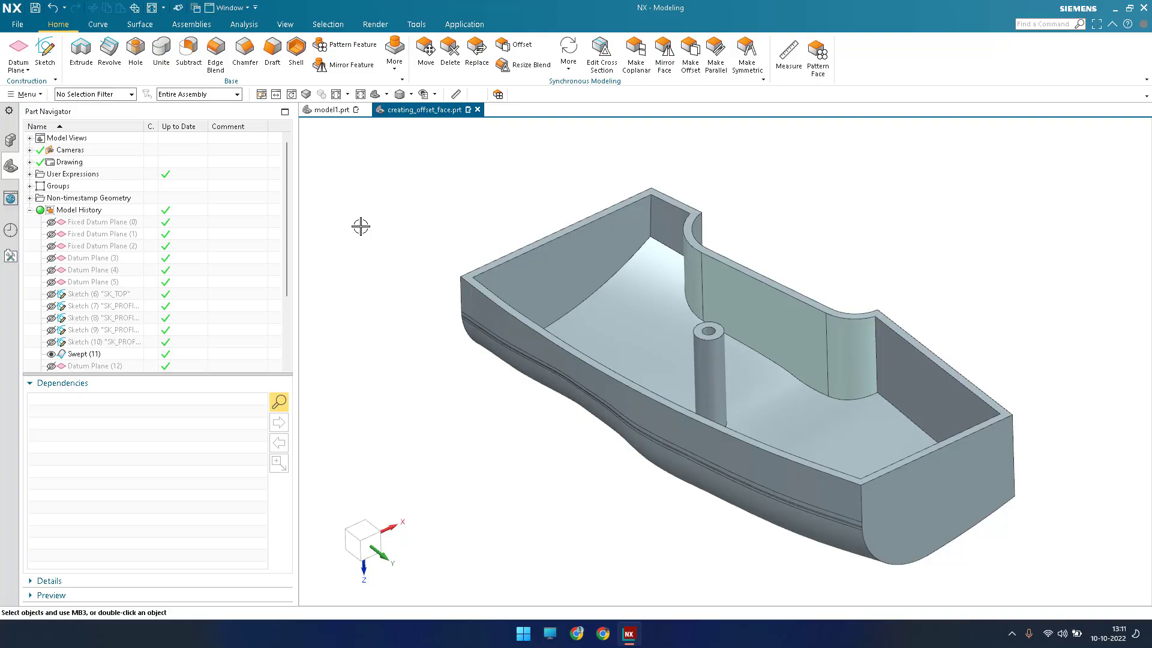
# Open Layer Settings, move it off the model, and list All Layers
pyautogui.hotkey('ctrl', 'l')
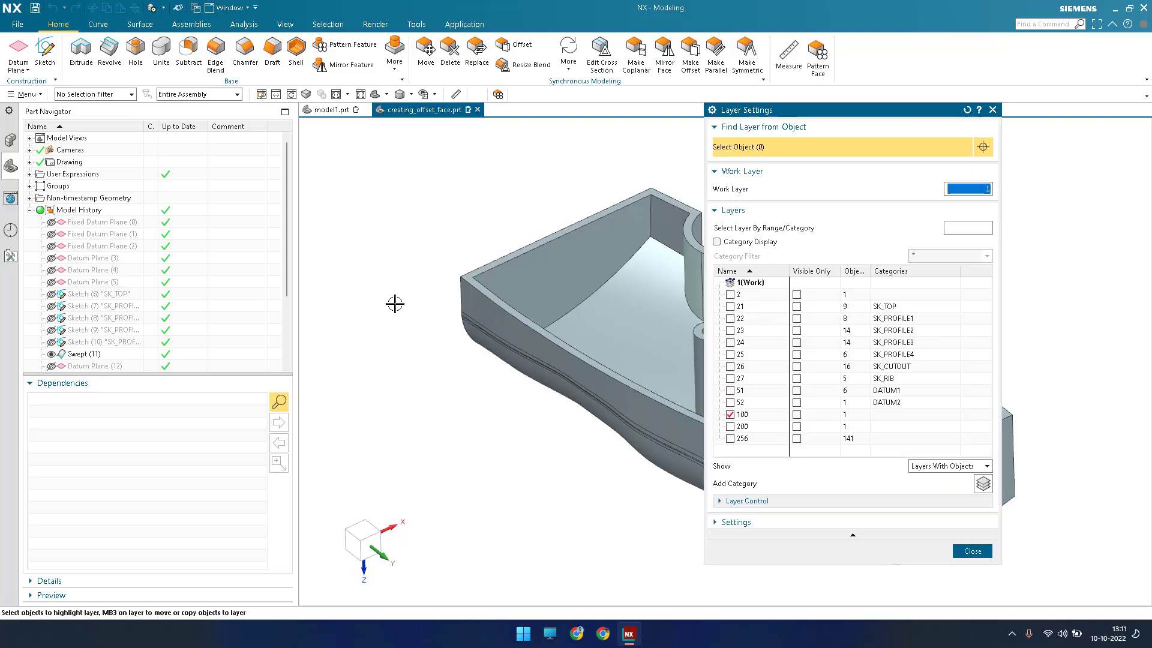
pyautogui.moveTo(810, 116); pyautogui.dragTo(720, 85)
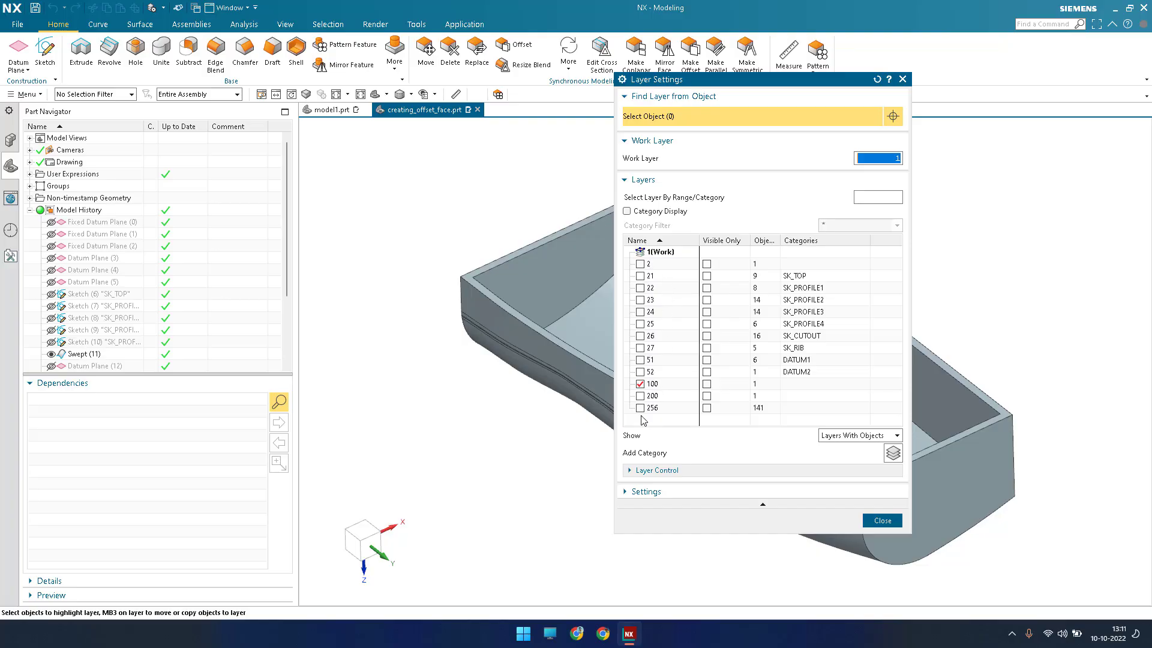
pyautogui.click(841, 436)
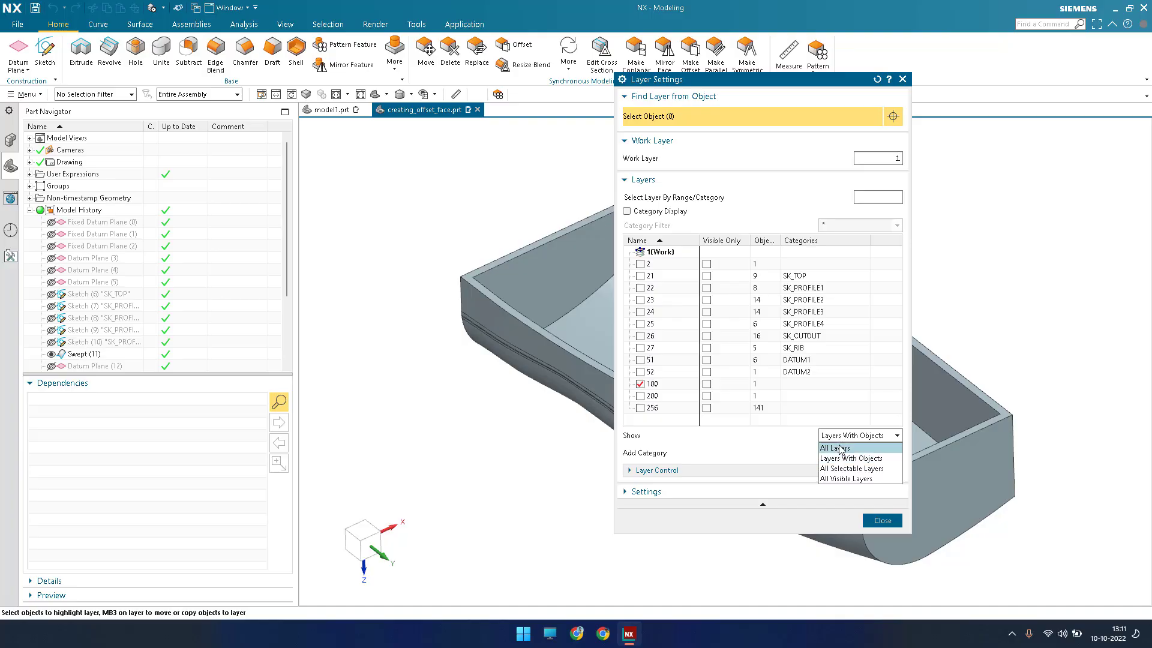
pyautogui.click(841, 448)
# Make layer 52 (DATUM2) visible so Datum Plane (12) shows through the part
pyautogui.scroll(-5, 673, 300)
pyautogui.scroll(-8, 674, 300)
pyautogui.scroll(2, 665, 320)
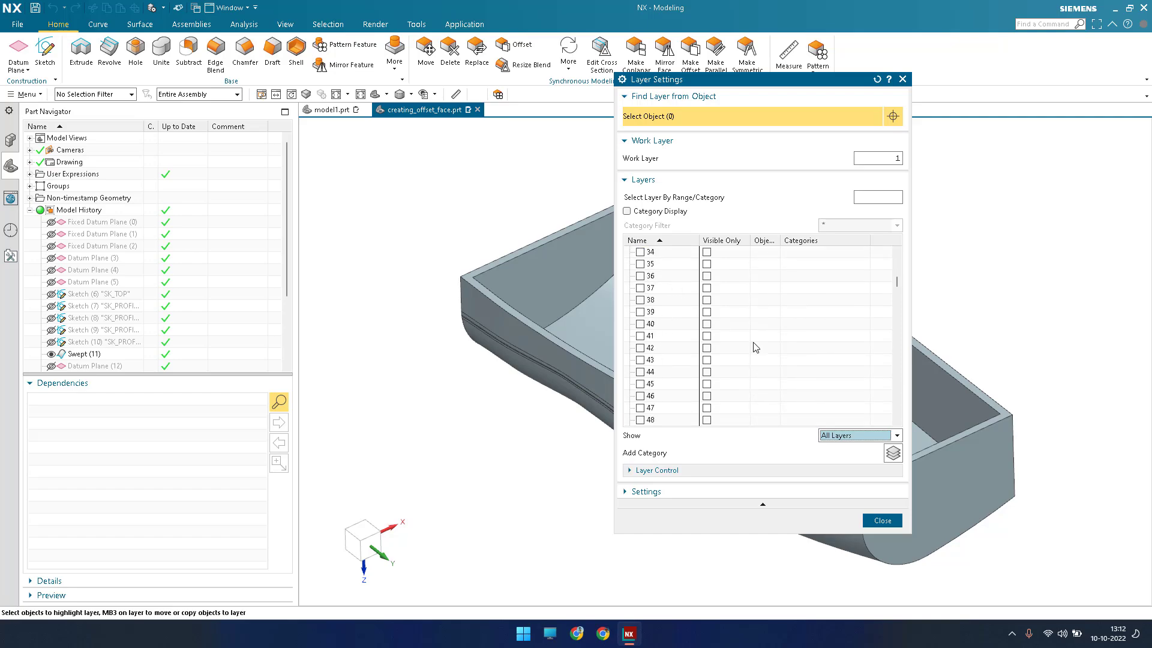
pyautogui.click(663, 262)
pyautogui.click(667, 276)
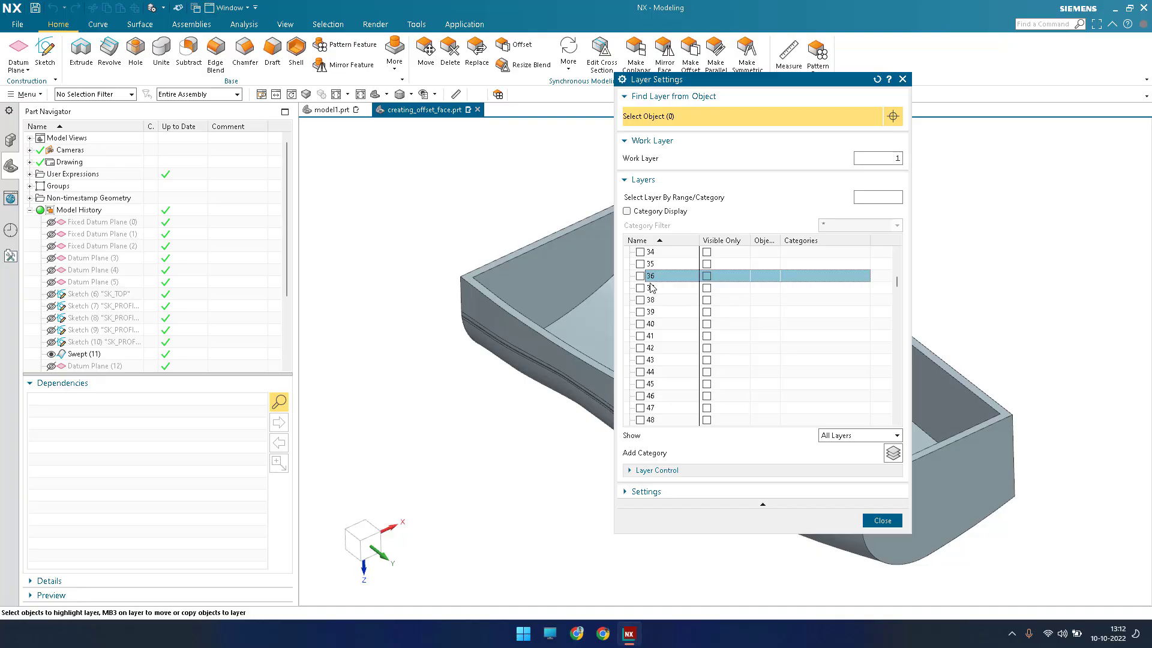
pyautogui.scroll(2, 652, 289)
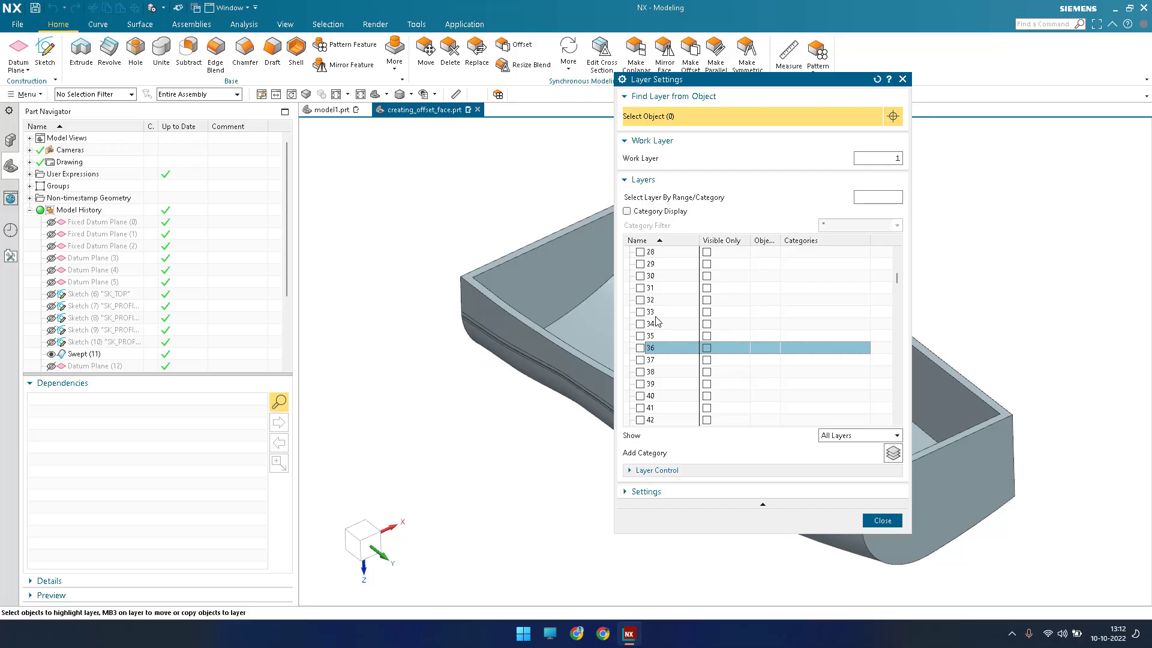
pyautogui.scroll(-5, 652, 321)
pyautogui.click(775, 349)
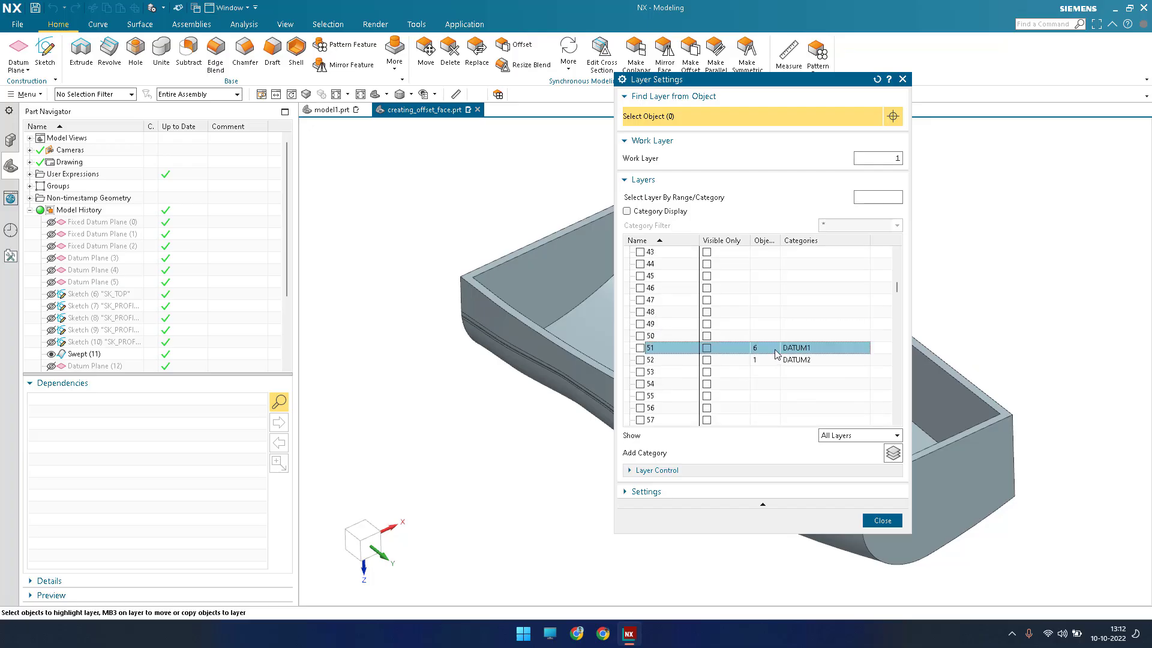
pyautogui.click(745, 363)
pyautogui.click(854, 437)
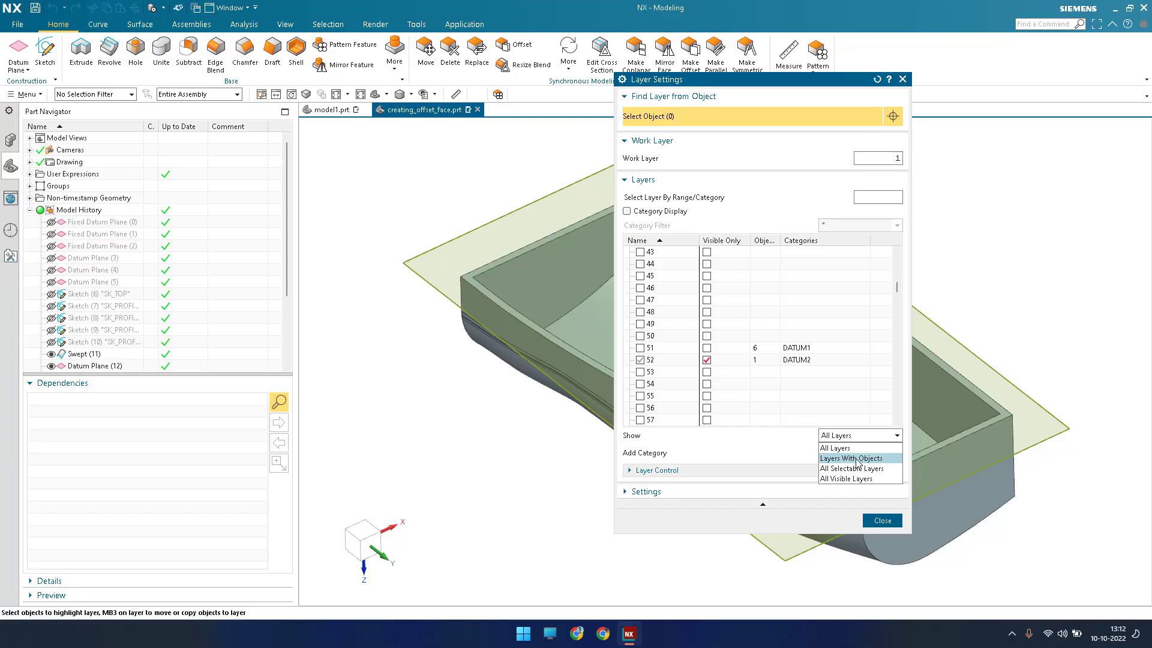
# Set the layer list's Show option to Layers With Objects
pyautogui.click(857, 459)
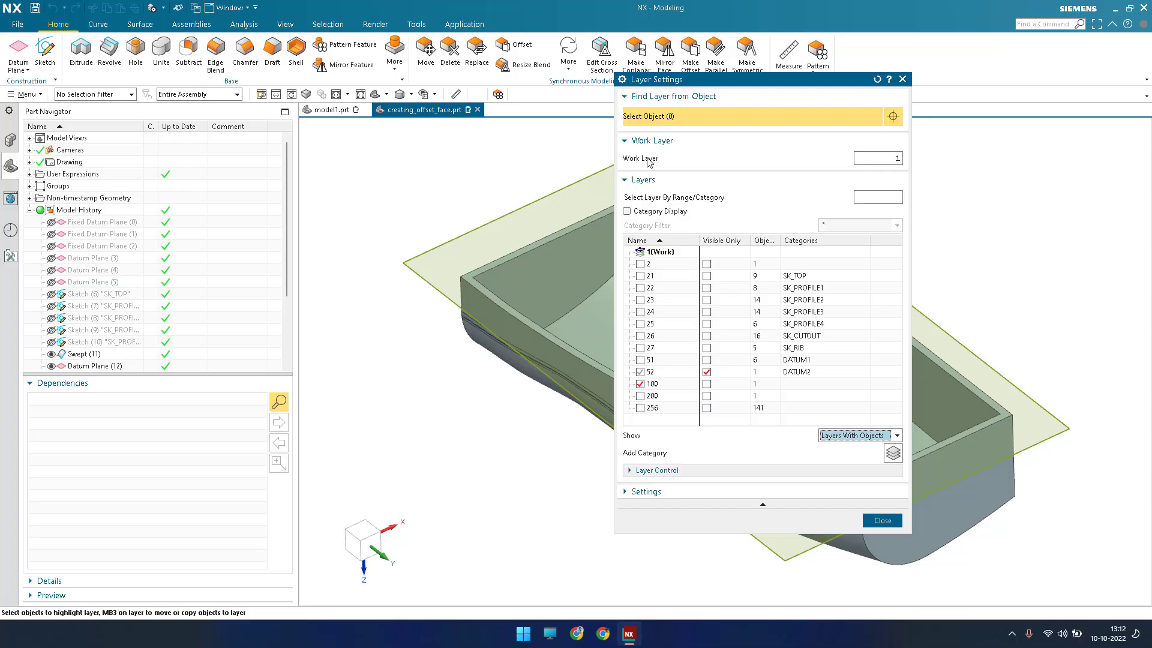
# Make layer 27 (SK_RIB) the work layer, restore layer 1 as work layer, then close
pyautogui.moveTo(896, 159); pyautogui.dragTo(968, 159)
pyautogui.click(885, 162)
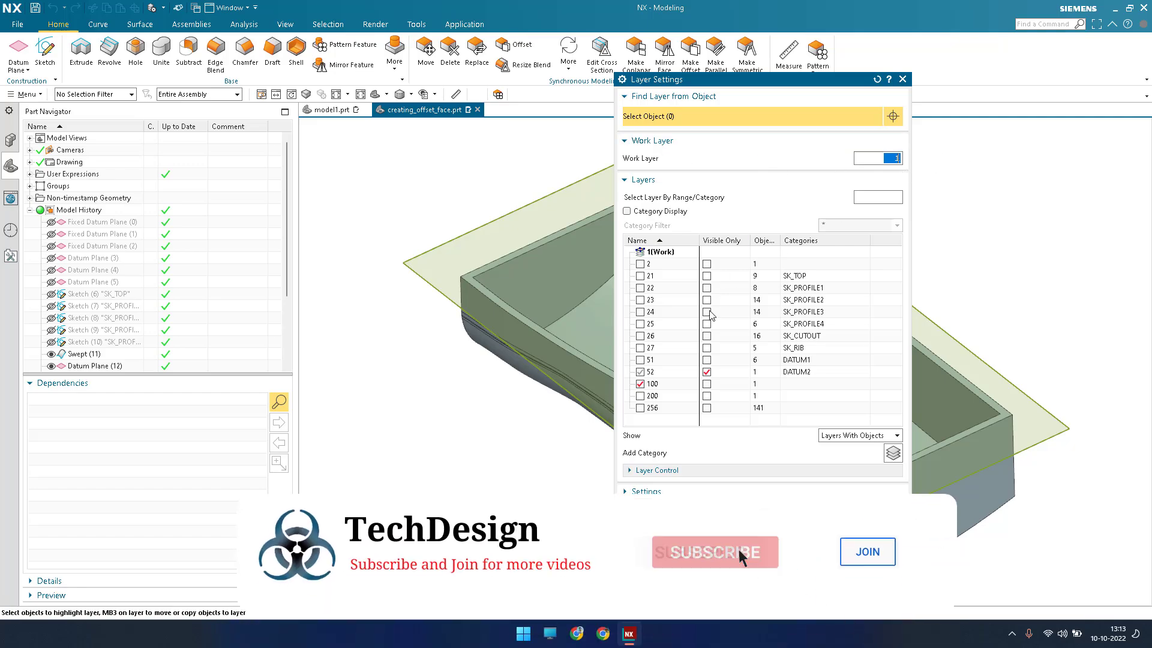
pyautogui.write('27')
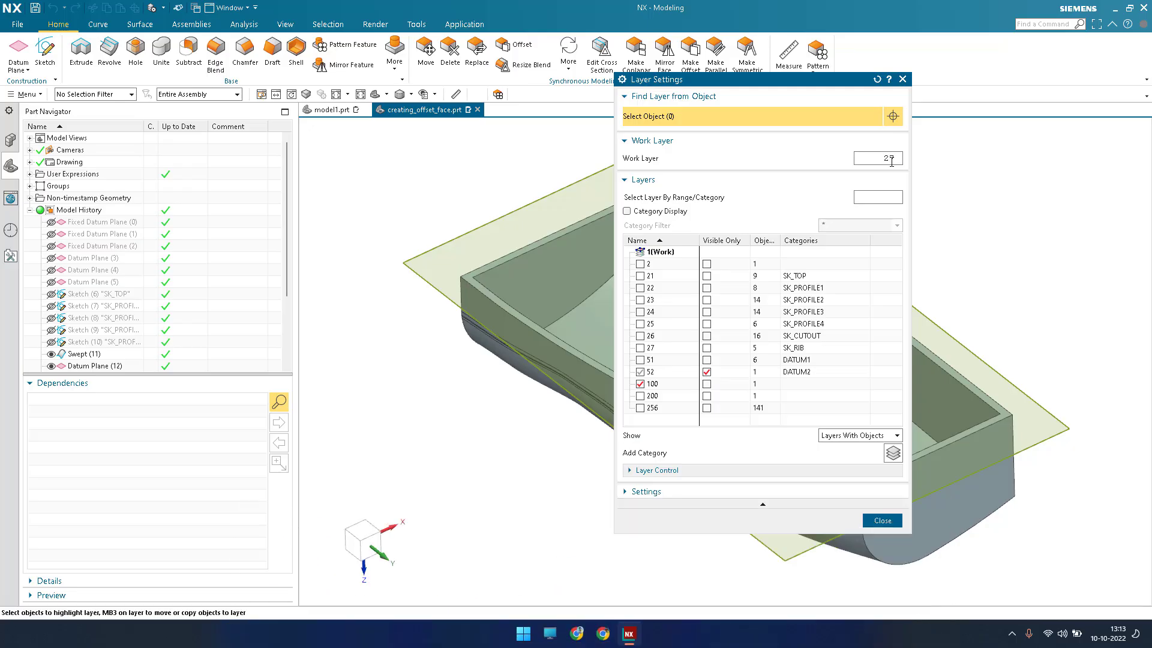
pyautogui.press('Return')
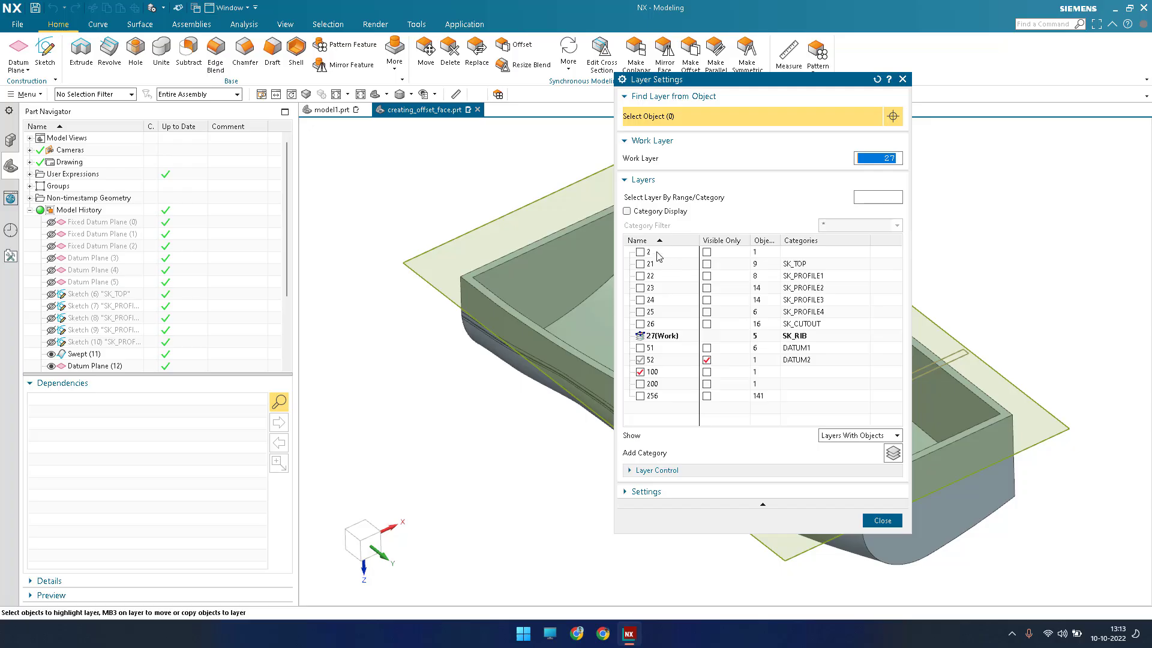
pyautogui.write('1')
pyautogui.press('Return')
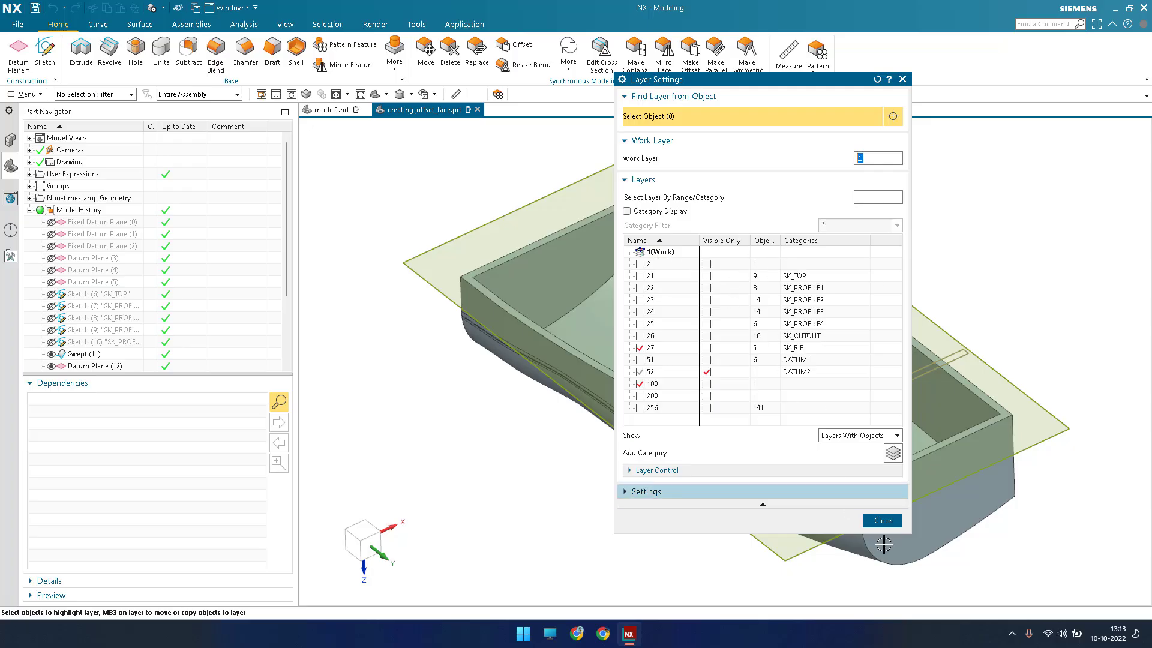
pyautogui.click(881, 520)
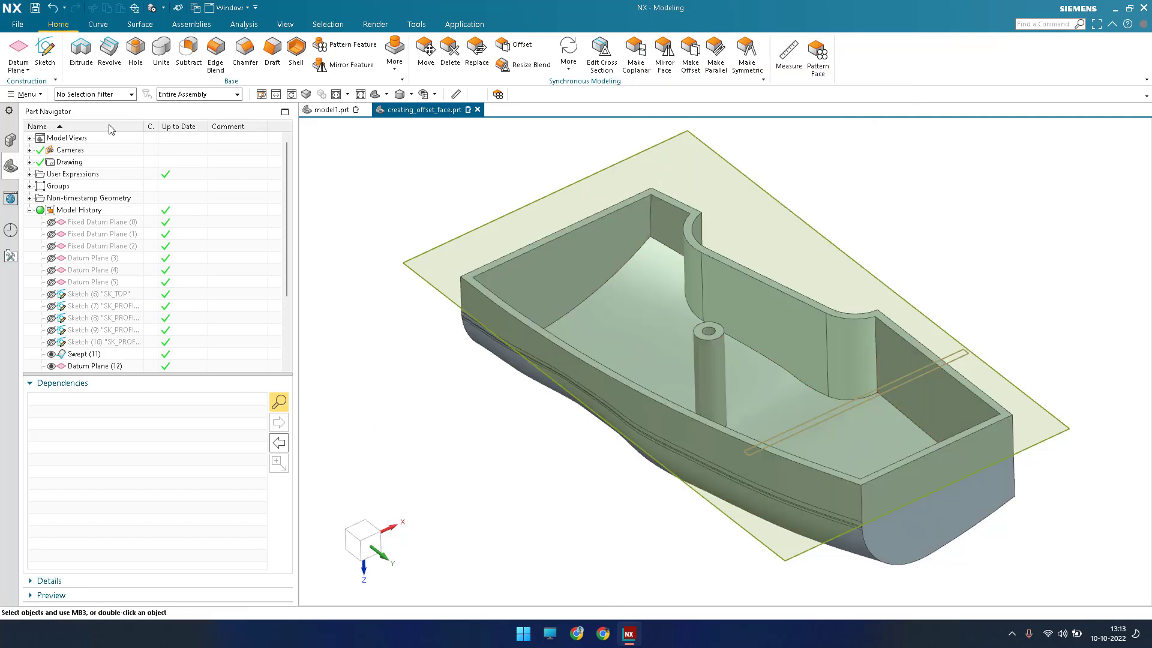
# Create a point at a corner of the shell rim and reopen Layer Settings
pyautogui.click(91, 27)
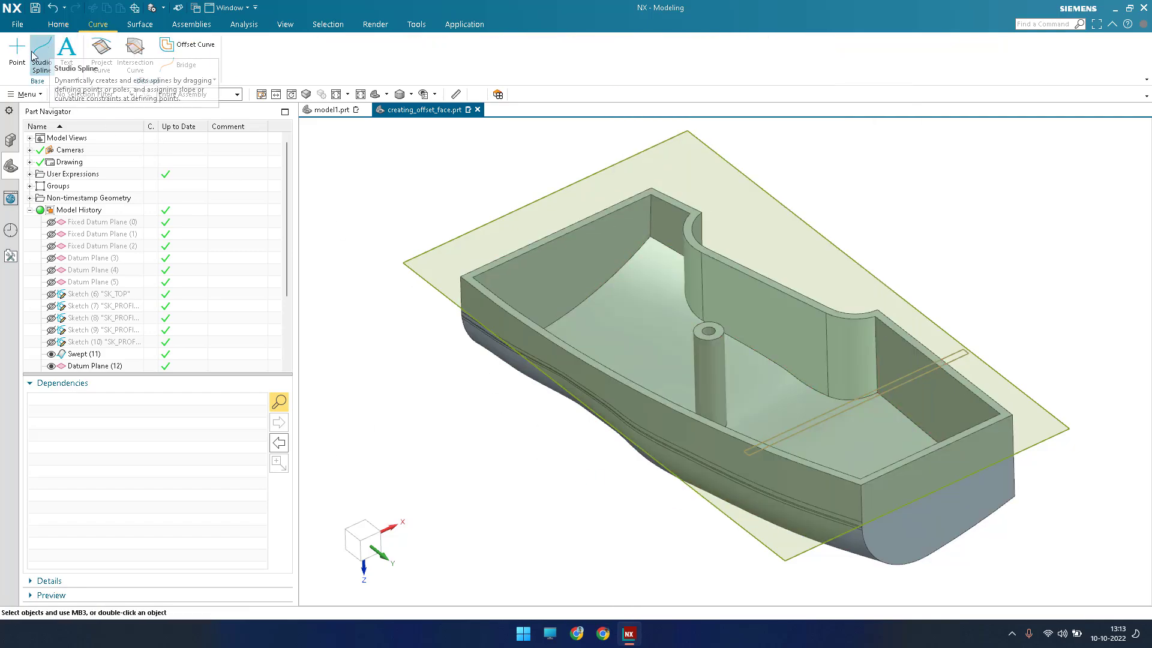
pyautogui.press('p')
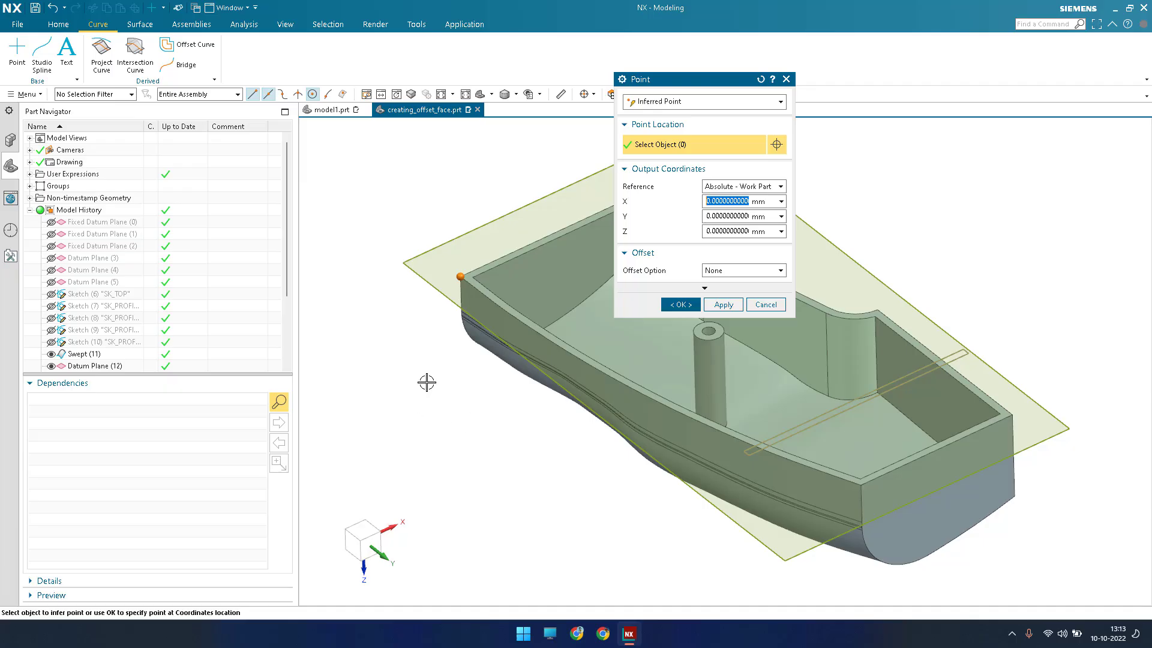
pyautogui.click(426, 374)
pyautogui.click(681, 304)
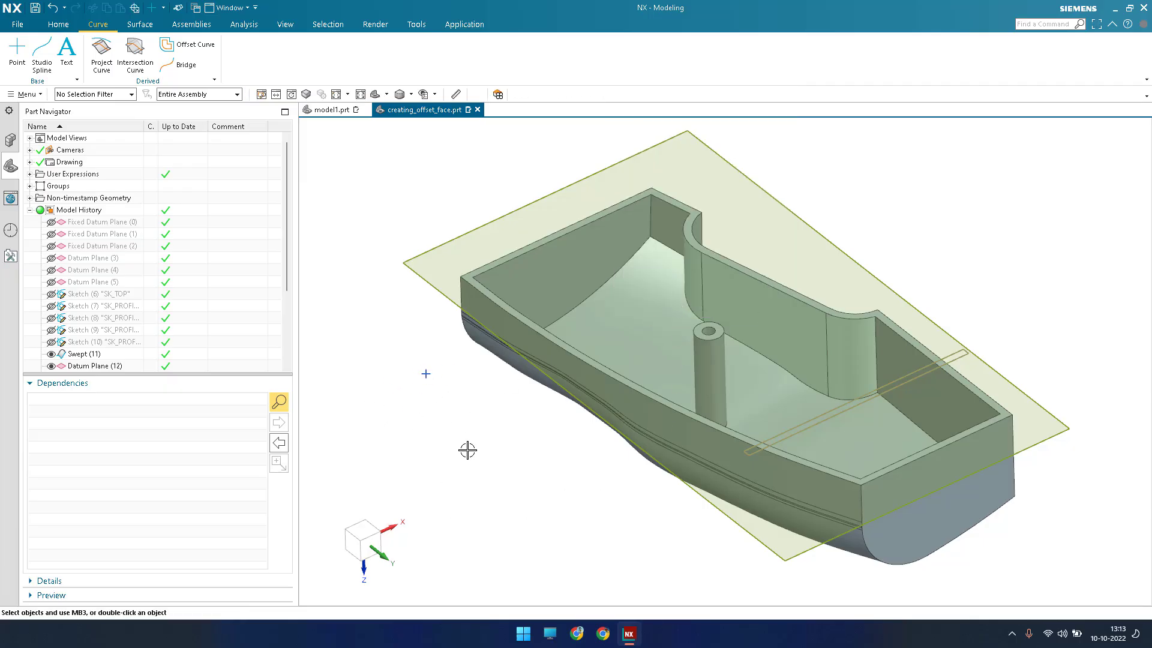
pyautogui.hotkey('ctrl', 'l')
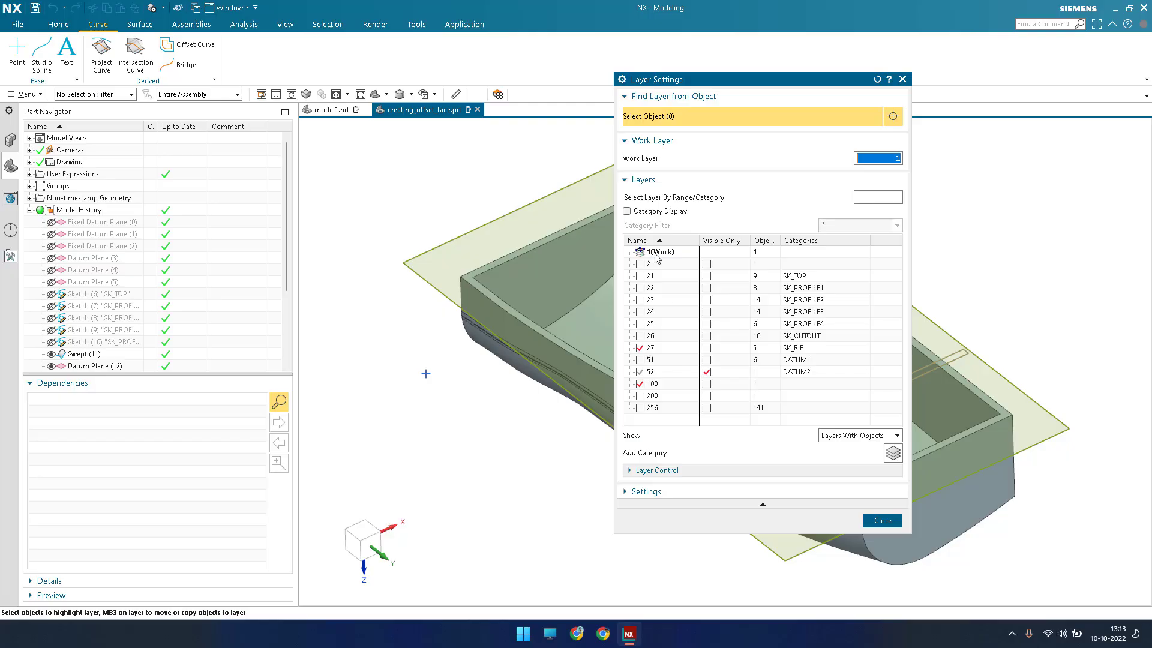
# Find the new point's layer, group layers by category, and switch ALL categories on
pyautogui.click(426, 372)
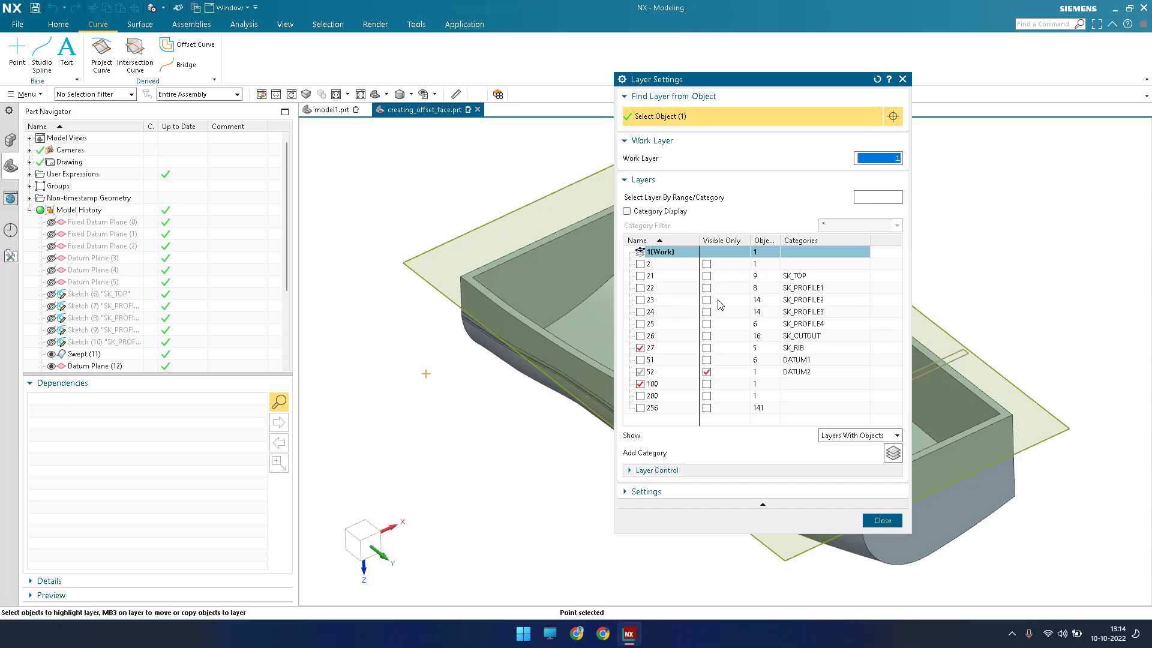
pyautogui.click(627, 212)
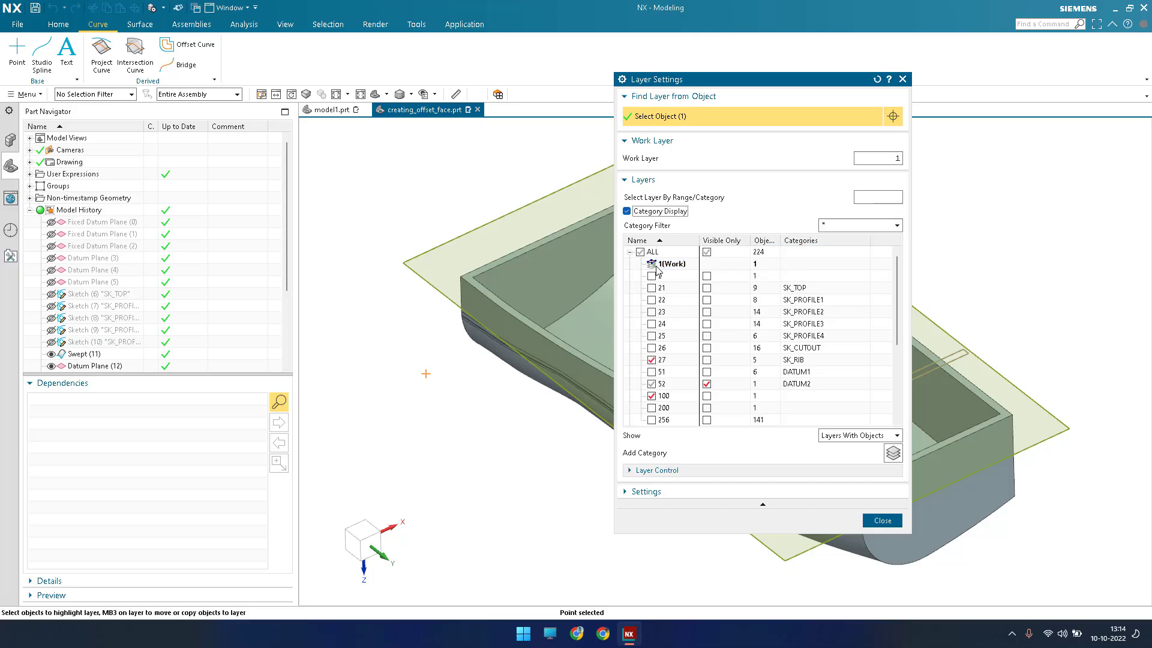
pyautogui.click(630, 252)
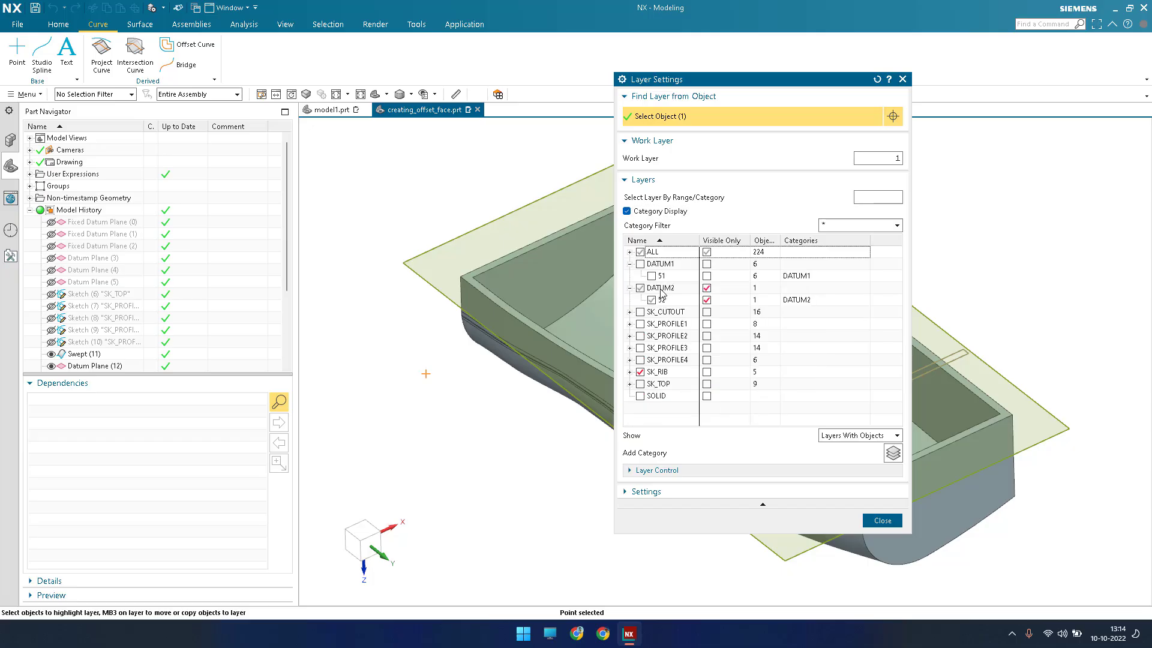
pyautogui.click(658, 400)
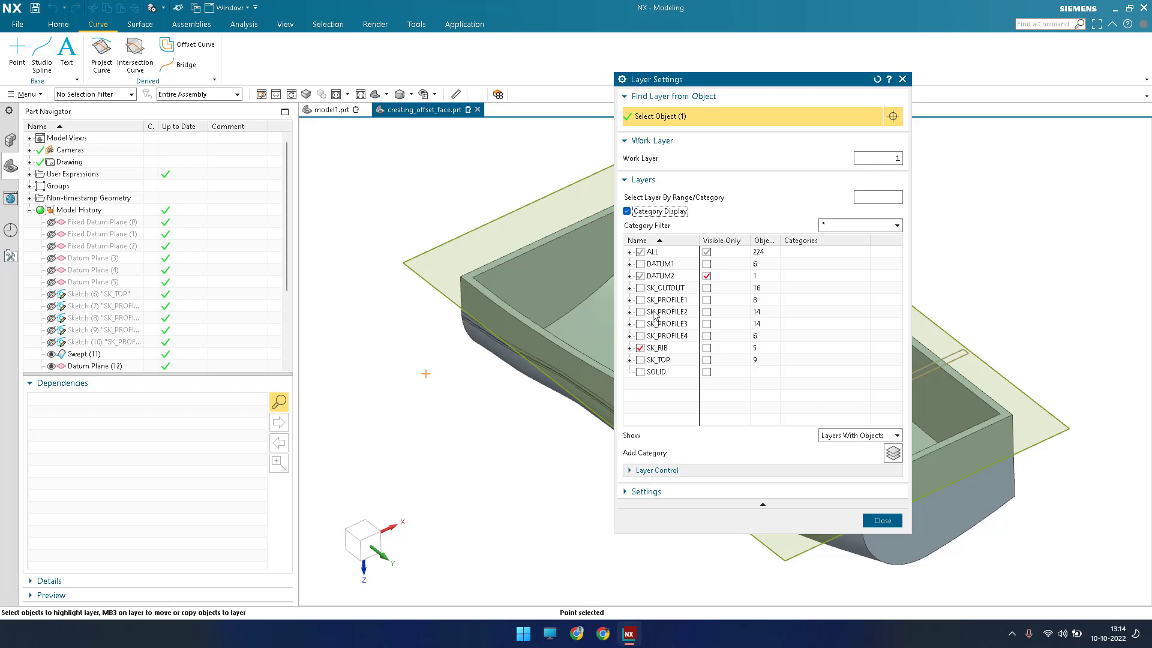
pyautogui.click(640, 253)
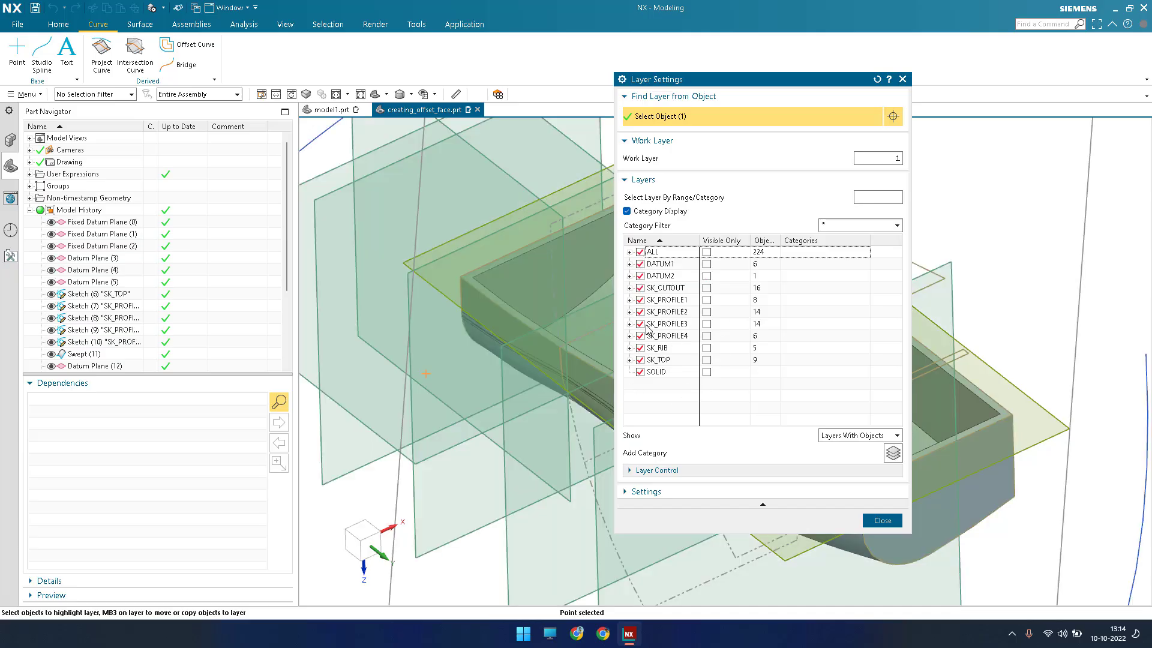
# Uncheck ALL, keep only DATUM1 and DATUM2 categories visible, and close Layer Settings
pyautogui.scroll(-3, 487, 357)
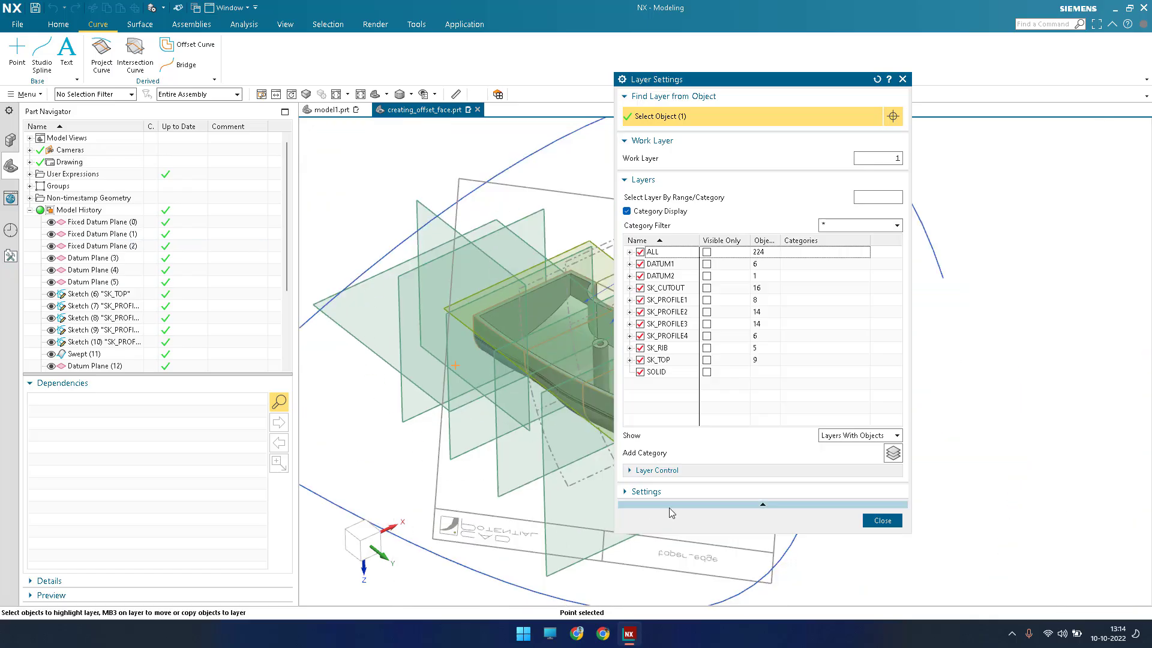
pyautogui.scroll(-3, 581, 441)
pyautogui.scroll(4, 526, 461)
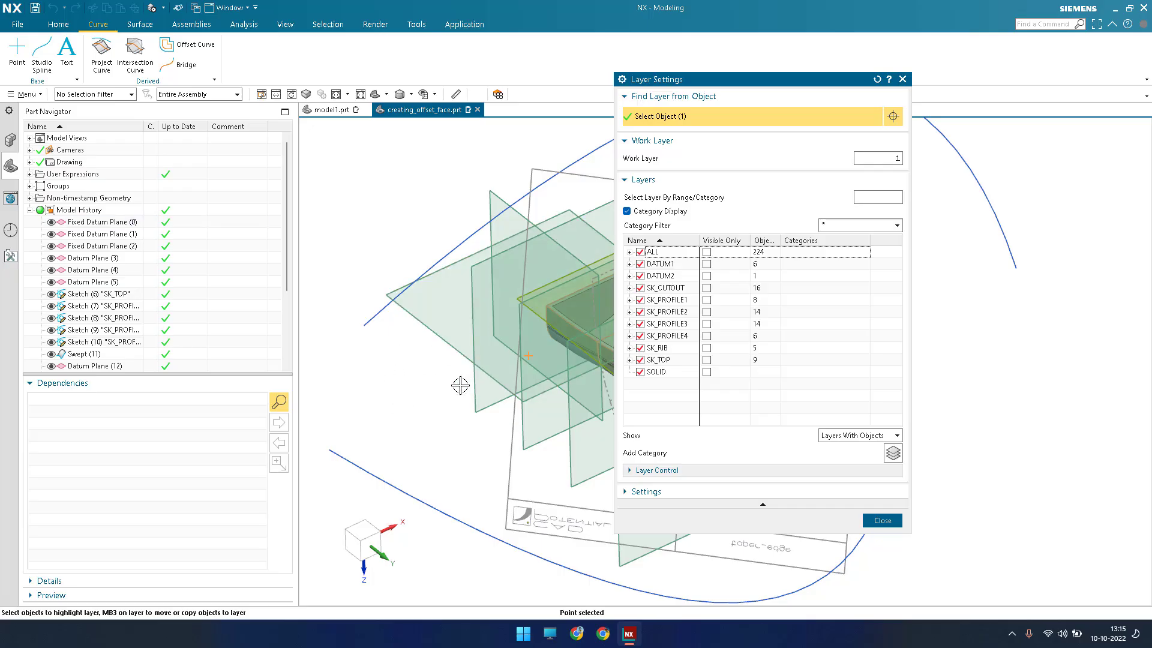
pyautogui.scroll(-3, 424, 375)
pyautogui.scroll(4, 414, 282)
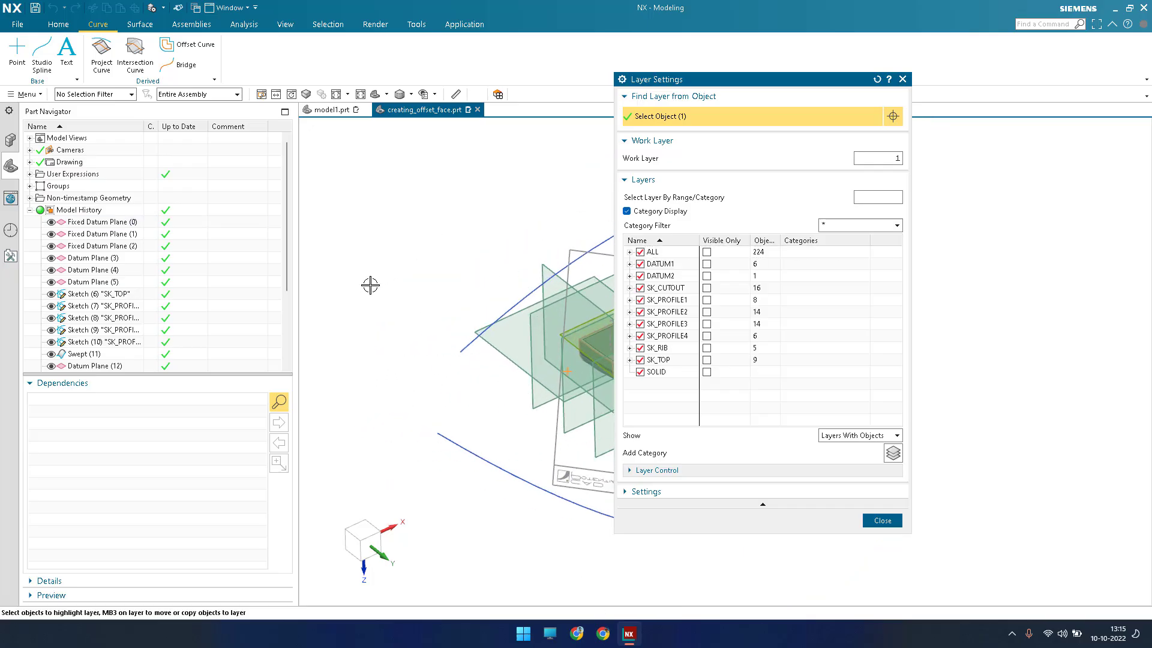
pyautogui.moveTo(710, 90); pyautogui.dragTo(284, 97)
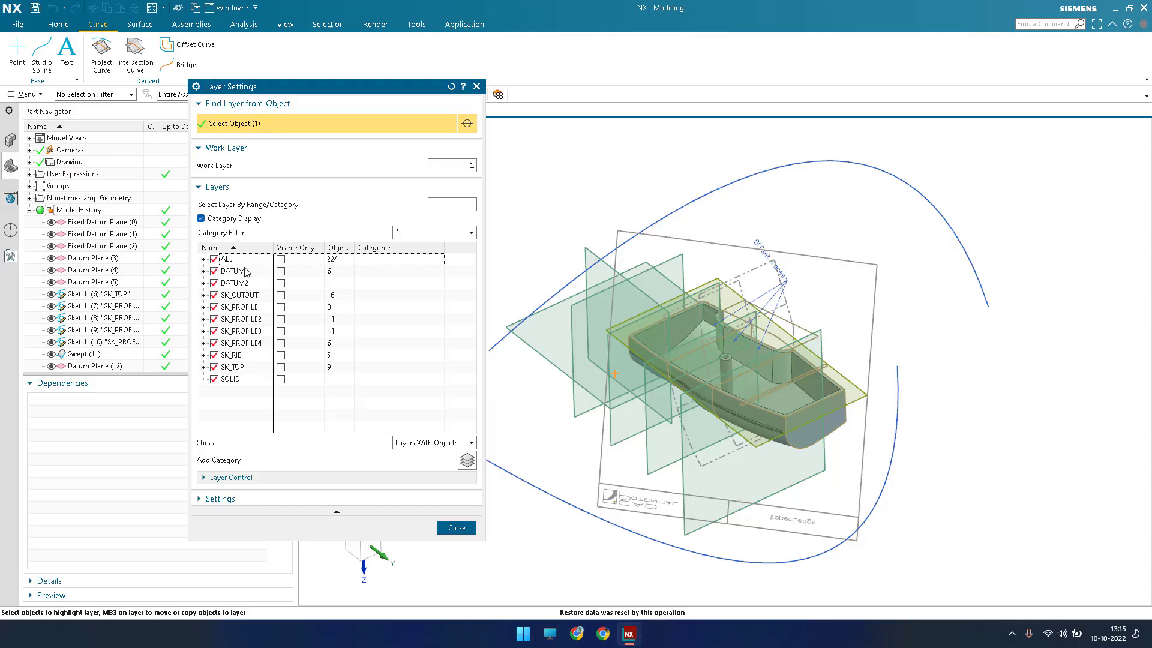
pyautogui.click(215, 259)
pyautogui.click(215, 271)
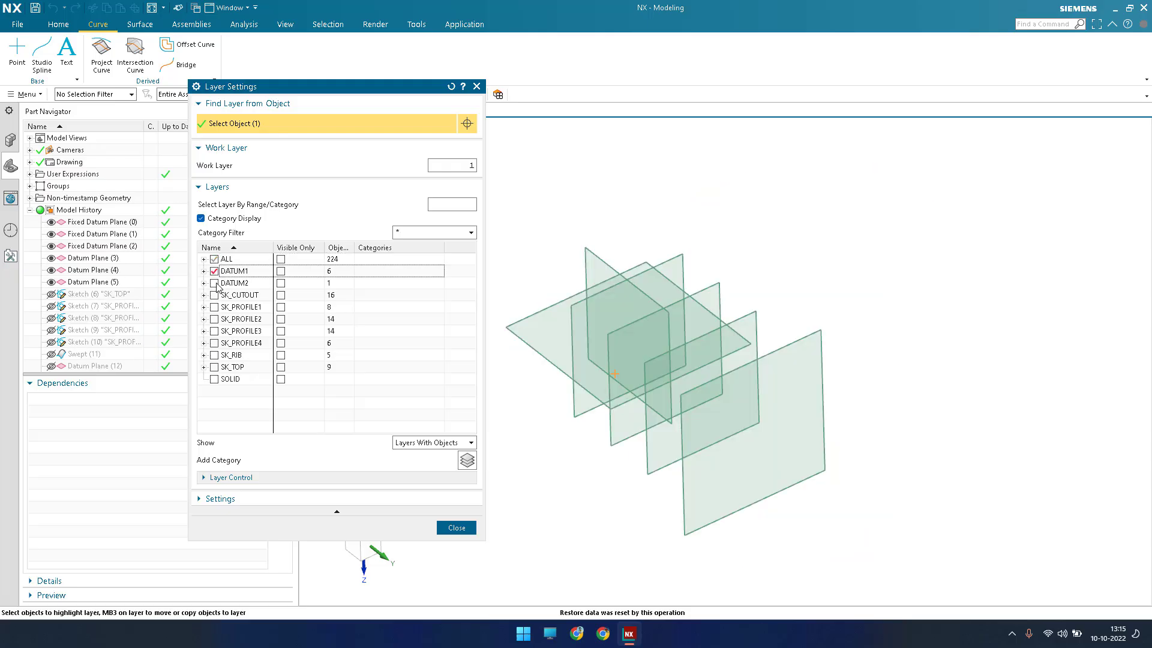
pyautogui.click(215, 283)
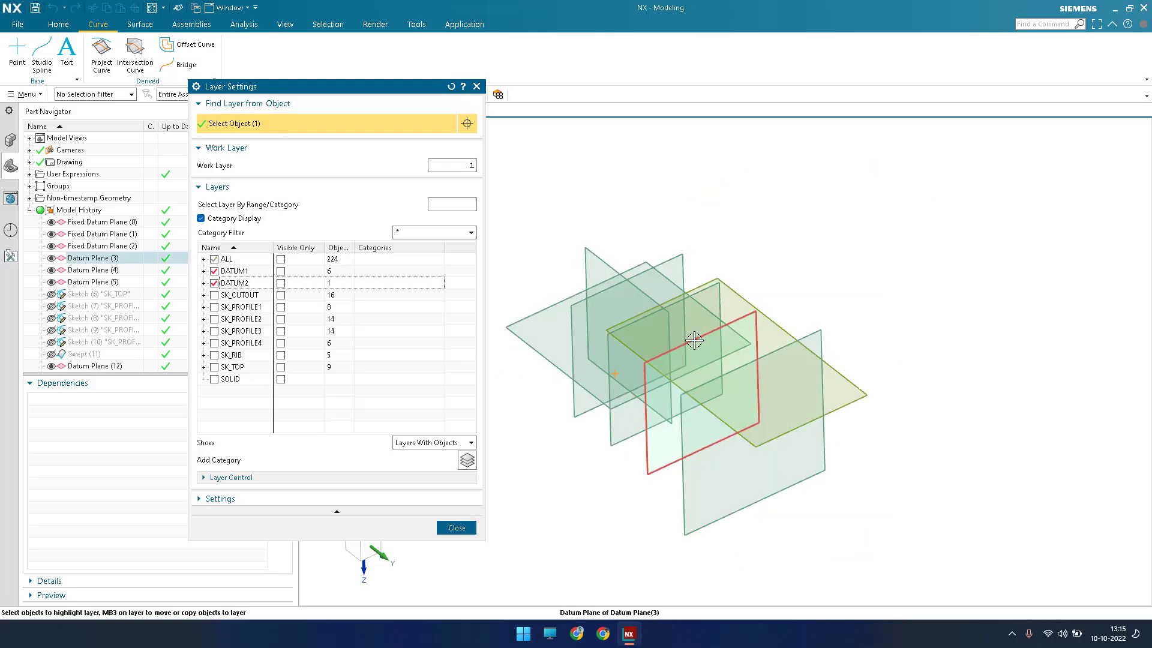
pyautogui.scroll(1, 618, 382)
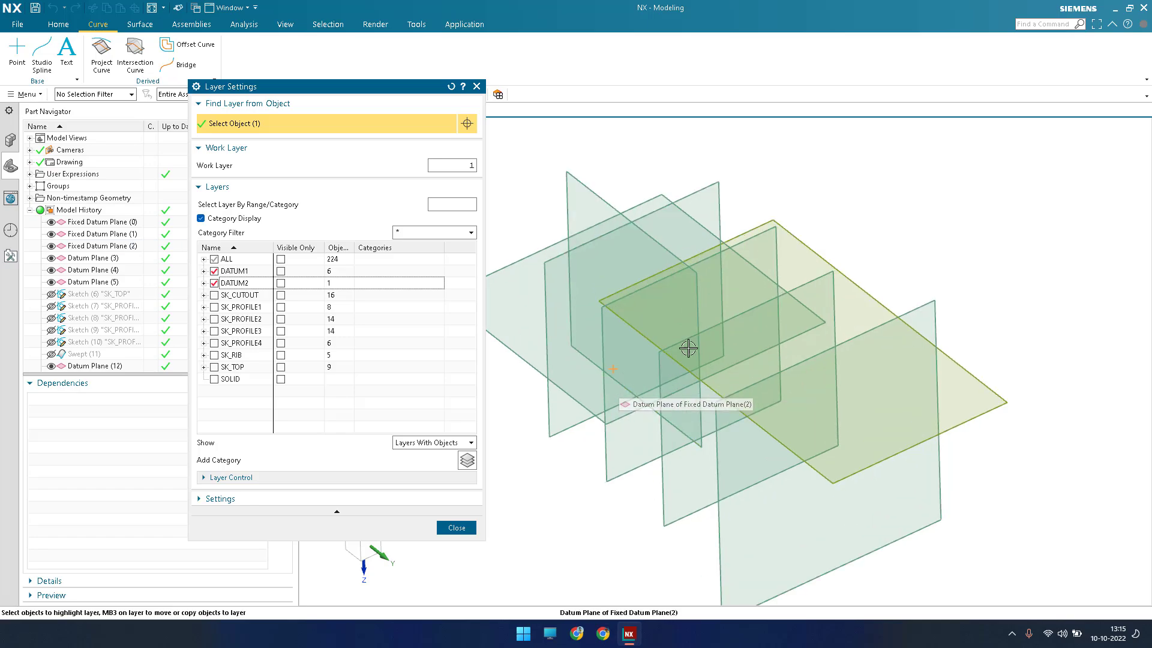
pyautogui.scroll(-1, 690, 377)
pyautogui.middleClick(690, 377)
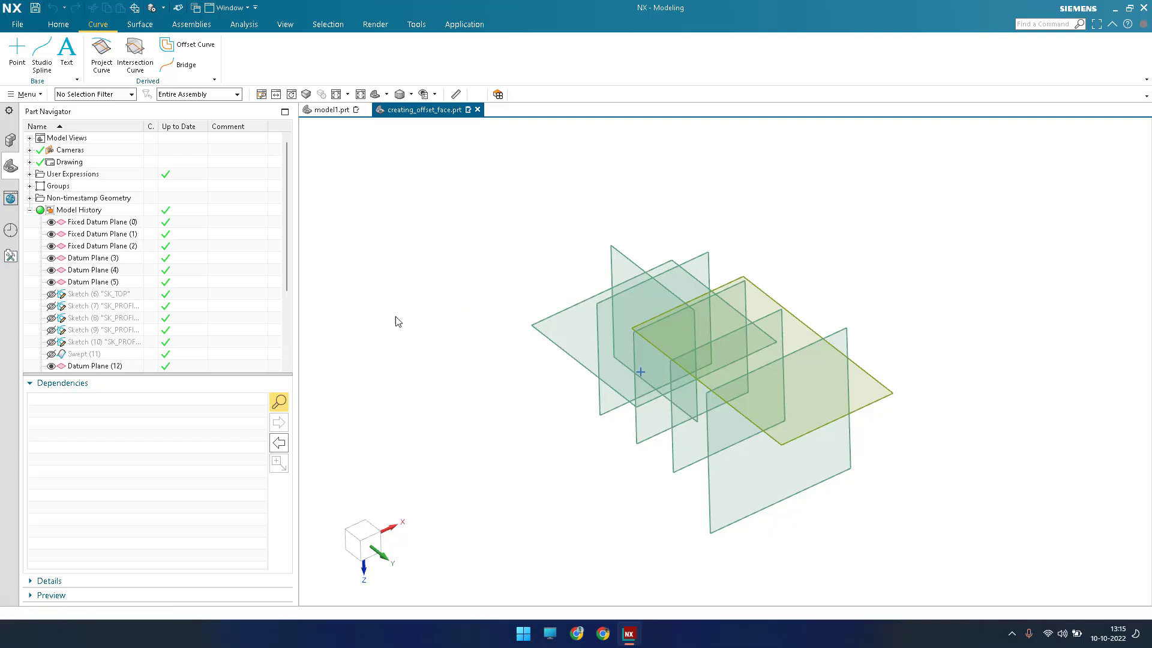
# Open Layer Settings, turn off Category Display, and select layers 51 and 52
pyautogui.hotkey('ctrl', 'l')
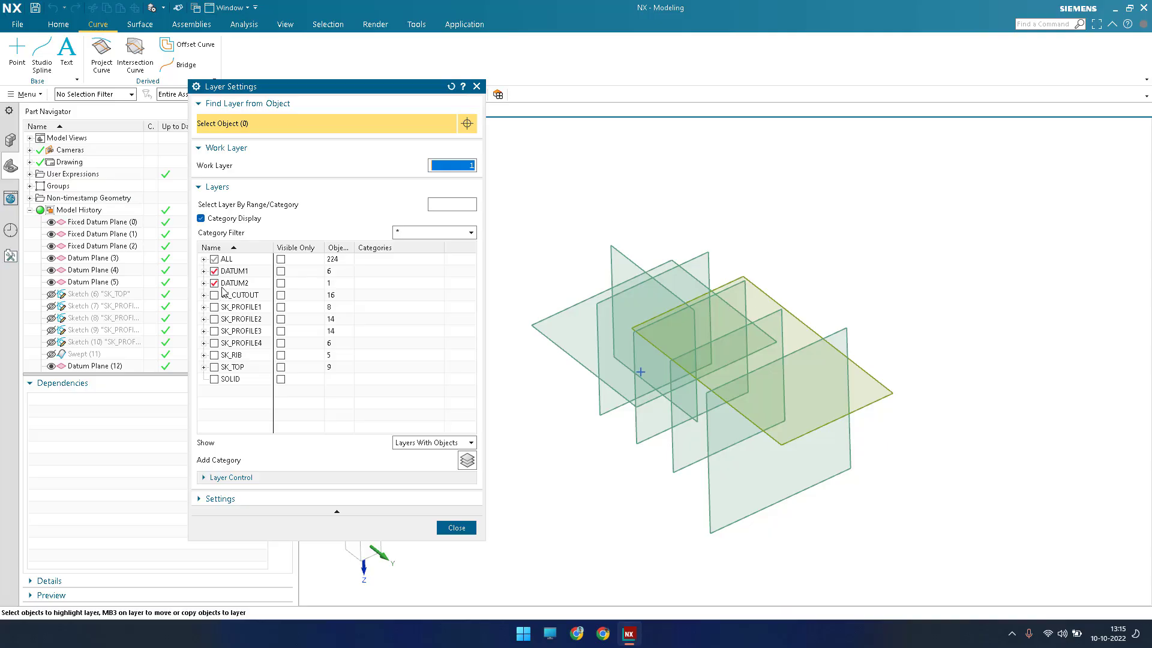
pyautogui.click(201, 219)
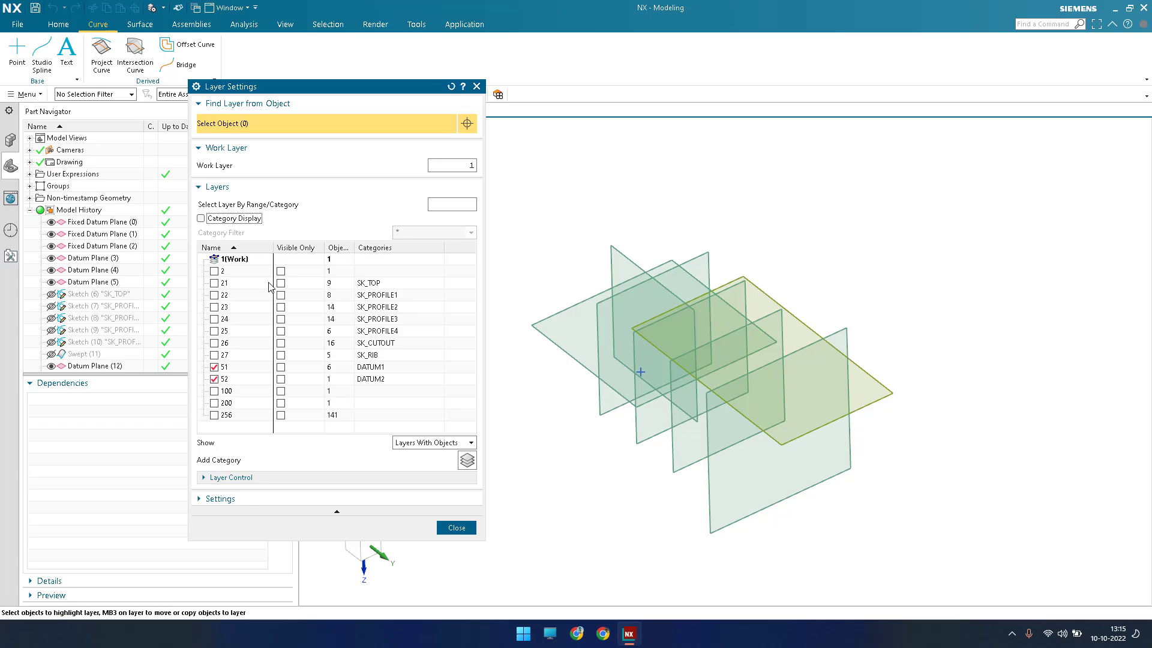
pyautogui.click(224, 367)
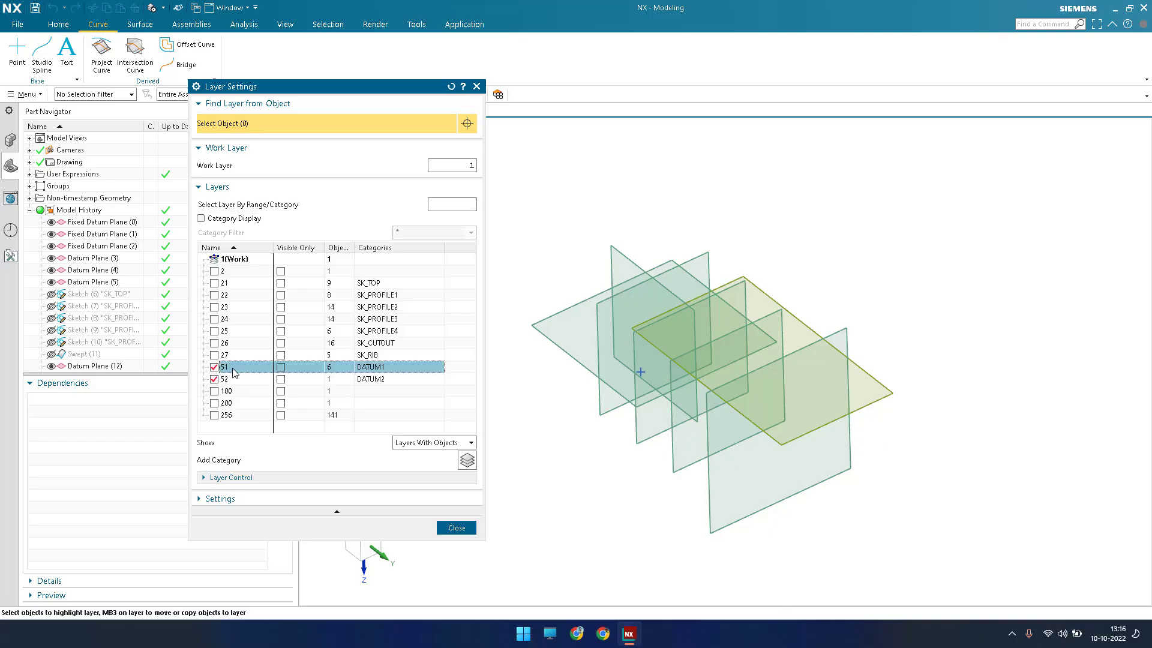
pyautogui.click(237, 377)
pyautogui.click(238, 368)
pyautogui.keyDown('shift'); pyautogui.click(240, 380); pyautogui.keyUp('shift')
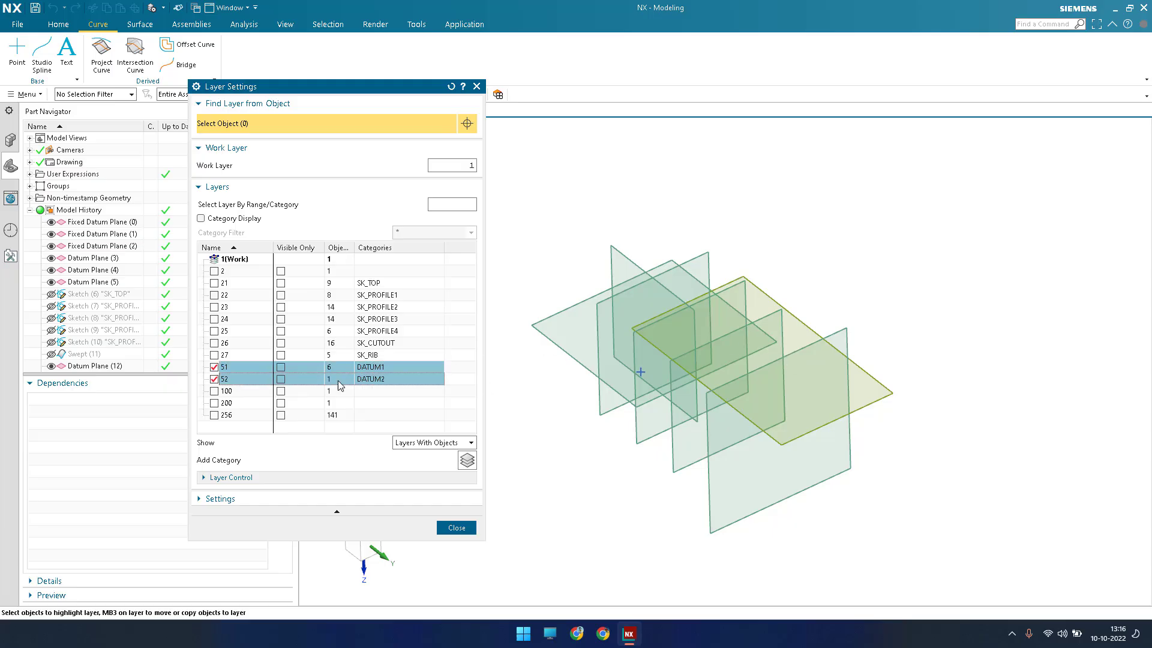
# Close the dialog, briefly select a datum plane, and reopen Layer Settings
pyautogui.middleClick(655, 369)
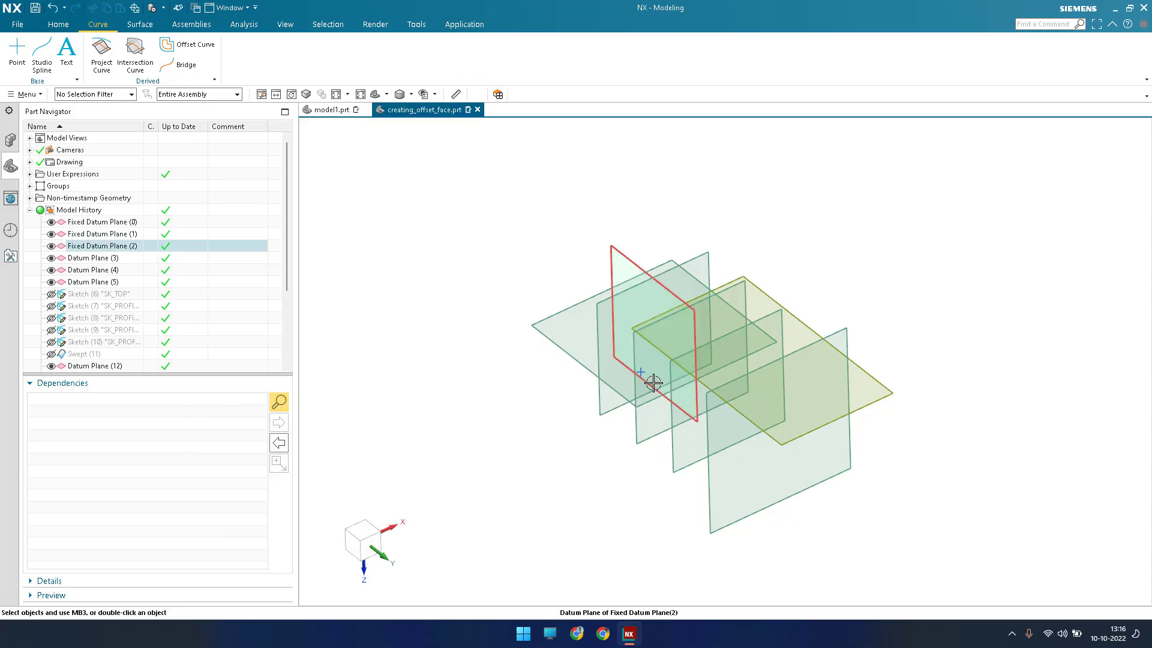
pyautogui.click(601, 317)
pyautogui.press('Escape')
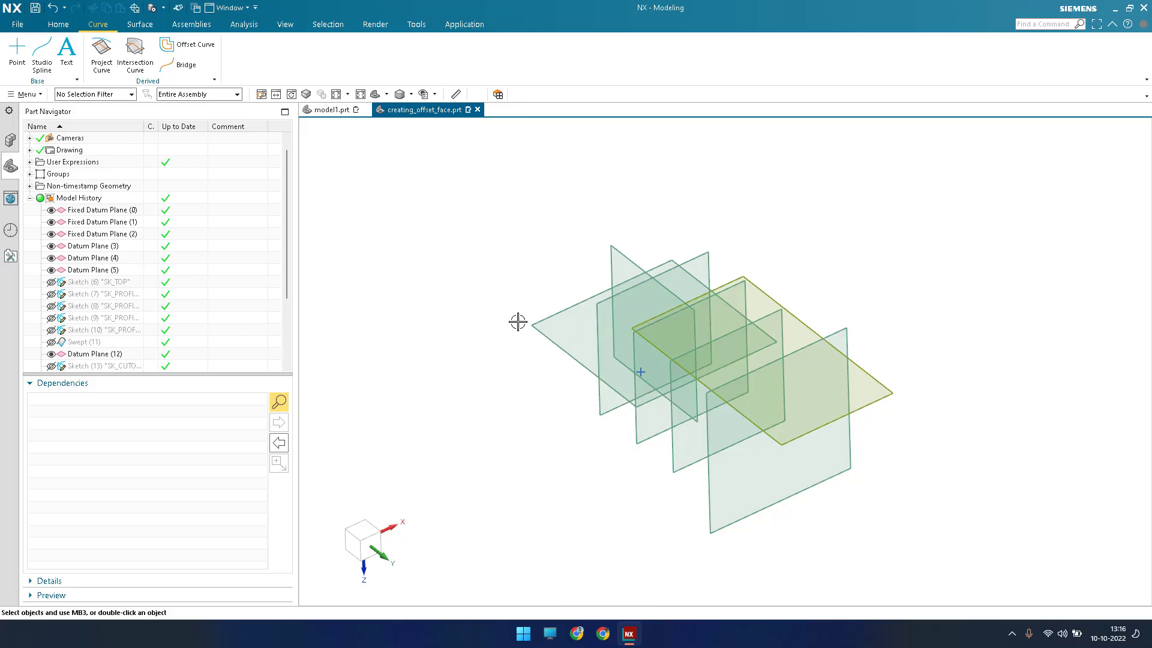
pyautogui.hotkey('ctrl', 'l')
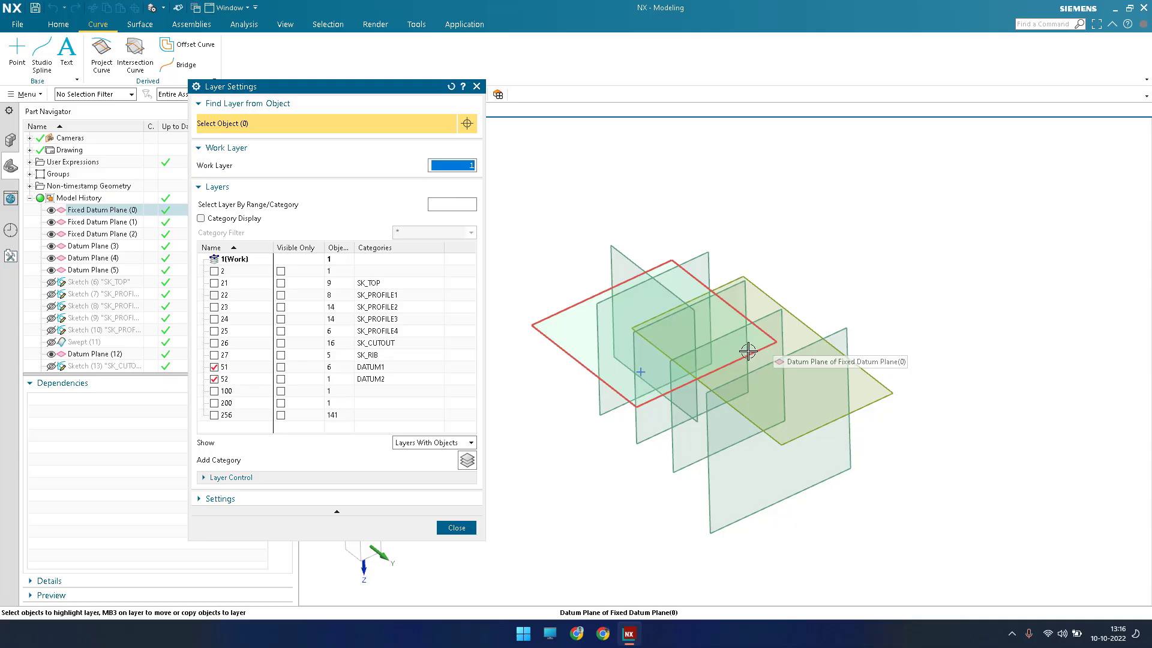
# Set layers 51 and 52 to Visible Only and inspect objects around the datum planes
pyautogui.click(281, 367)
pyautogui.click(280, 379)
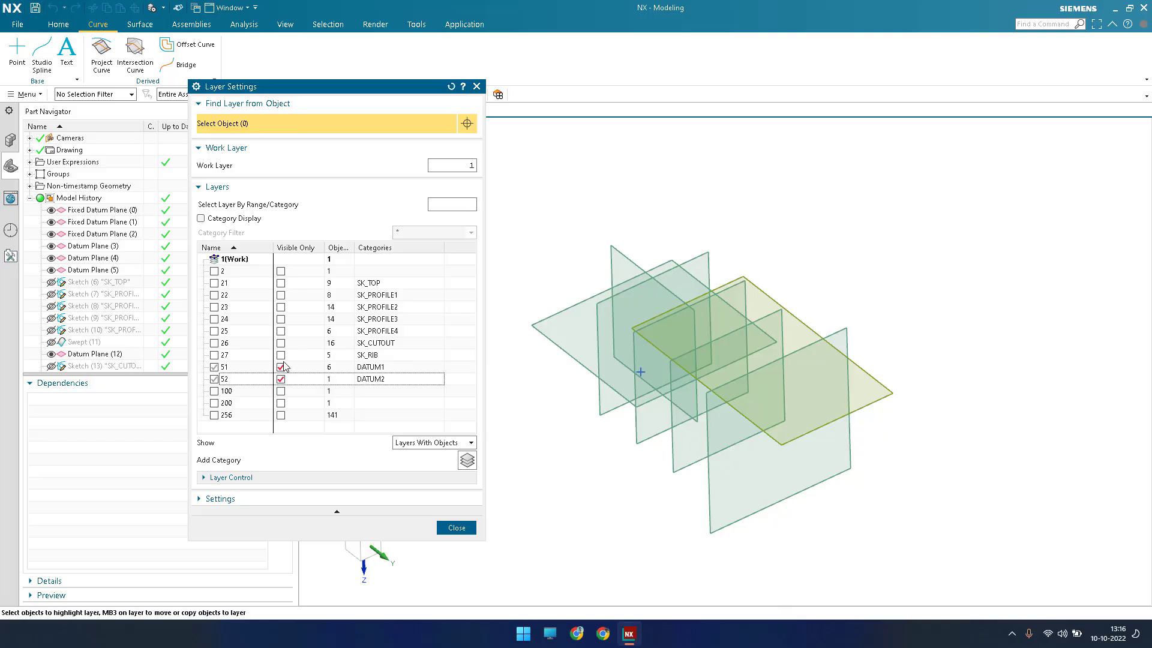
pyautogui.click(455, 528)
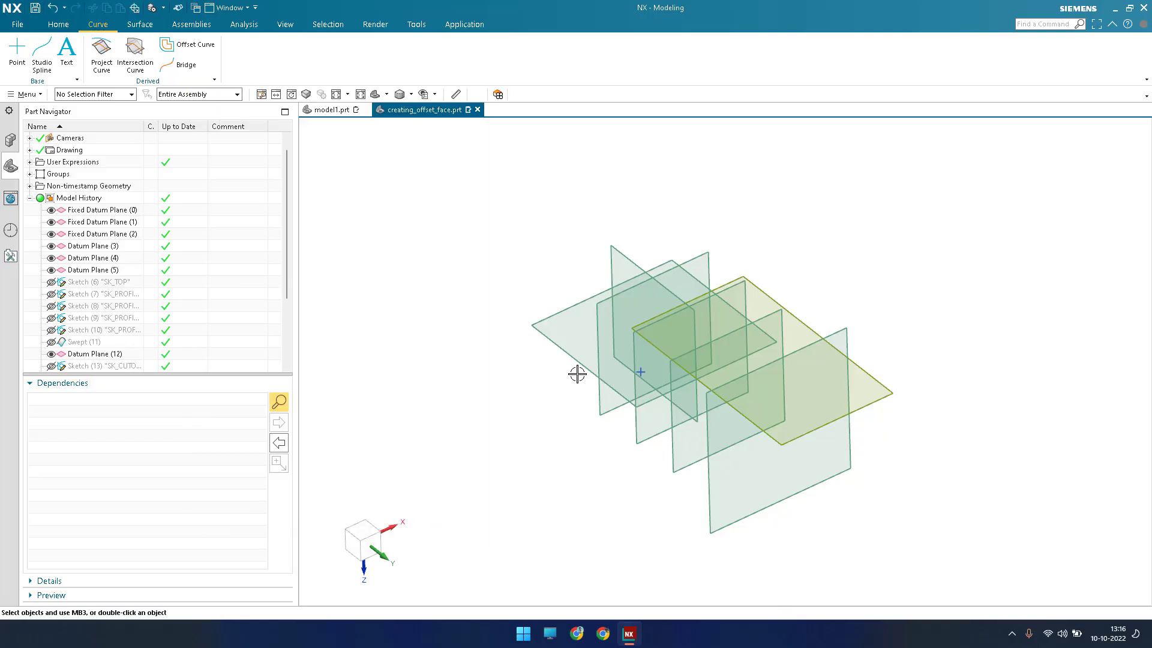
pyautogui.moveTo(444, 175); pyautogui.dragTo(956, 536)
pyautogui.press('Escape')
pyautogui.hotkey('ctrl', 'l')
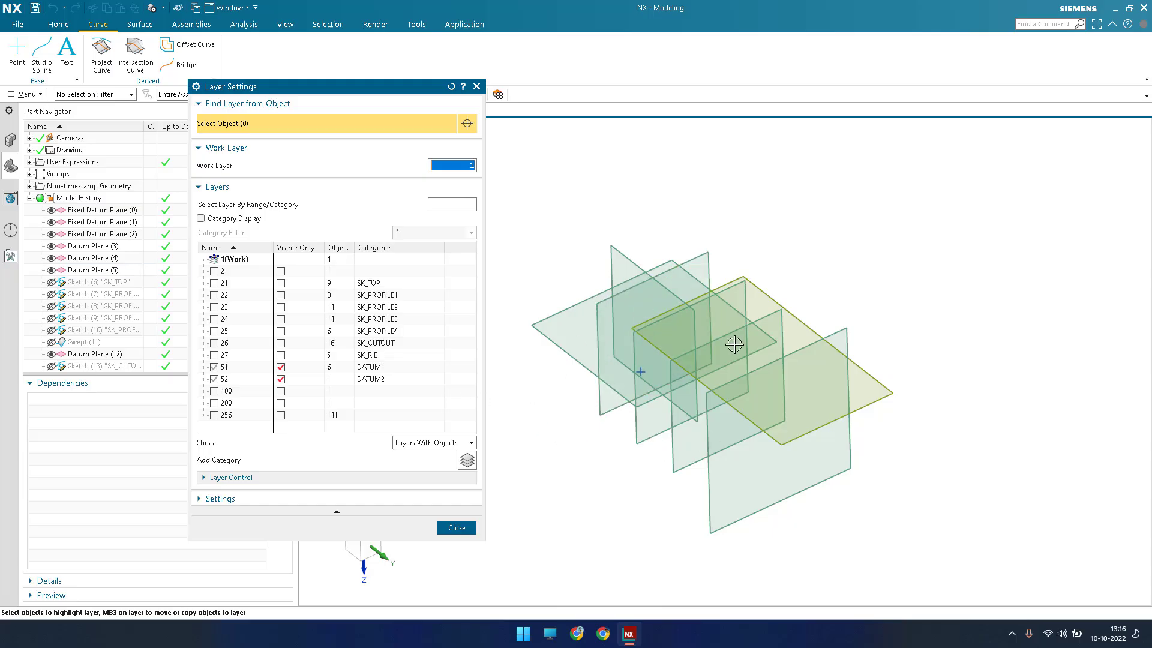
# Hide layers 51 and 52, close Layer Settings, and delete Point (37)
pyautogui.click(281, 366)
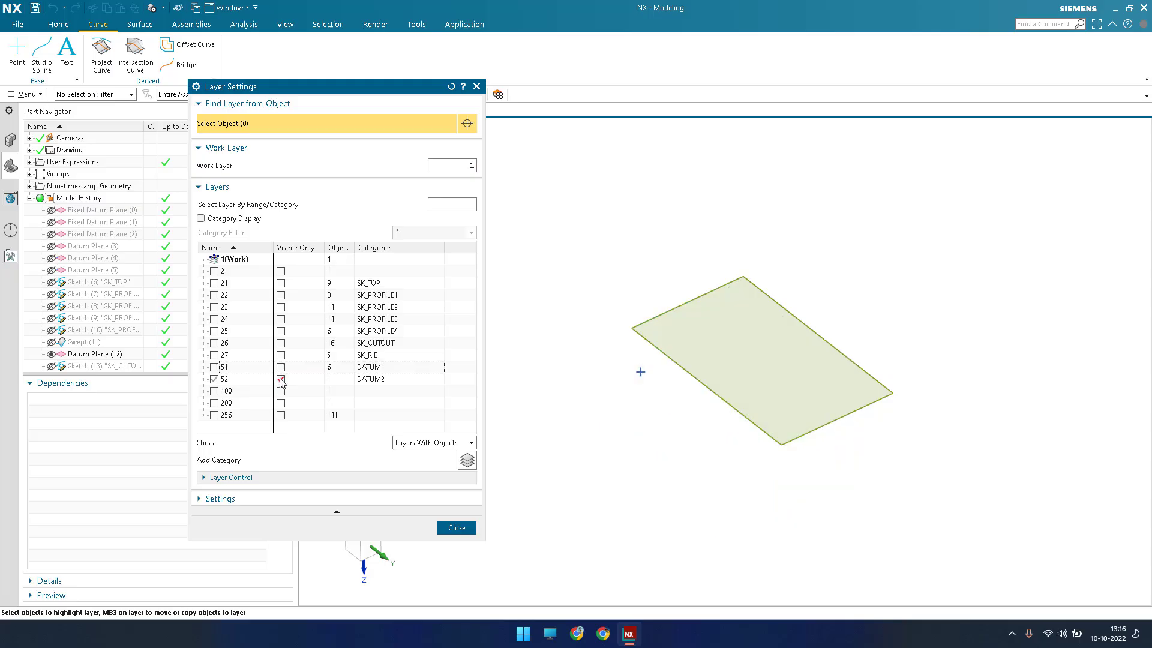
pyautogui.click(280, 378)
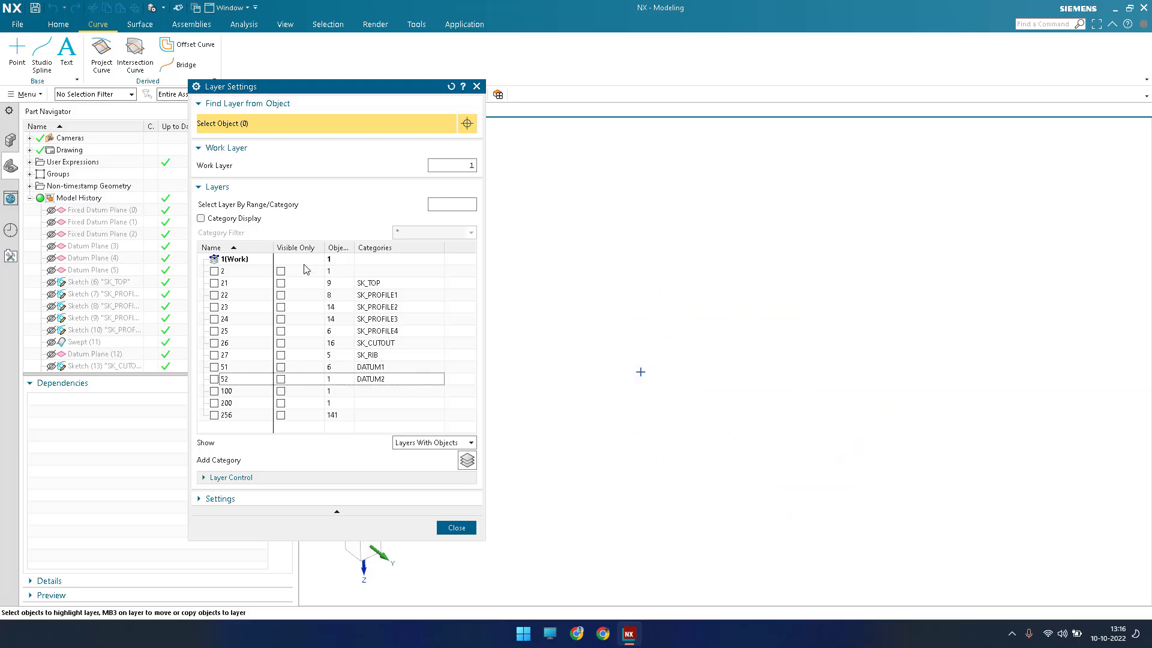
pyautogui.click(272, 260)
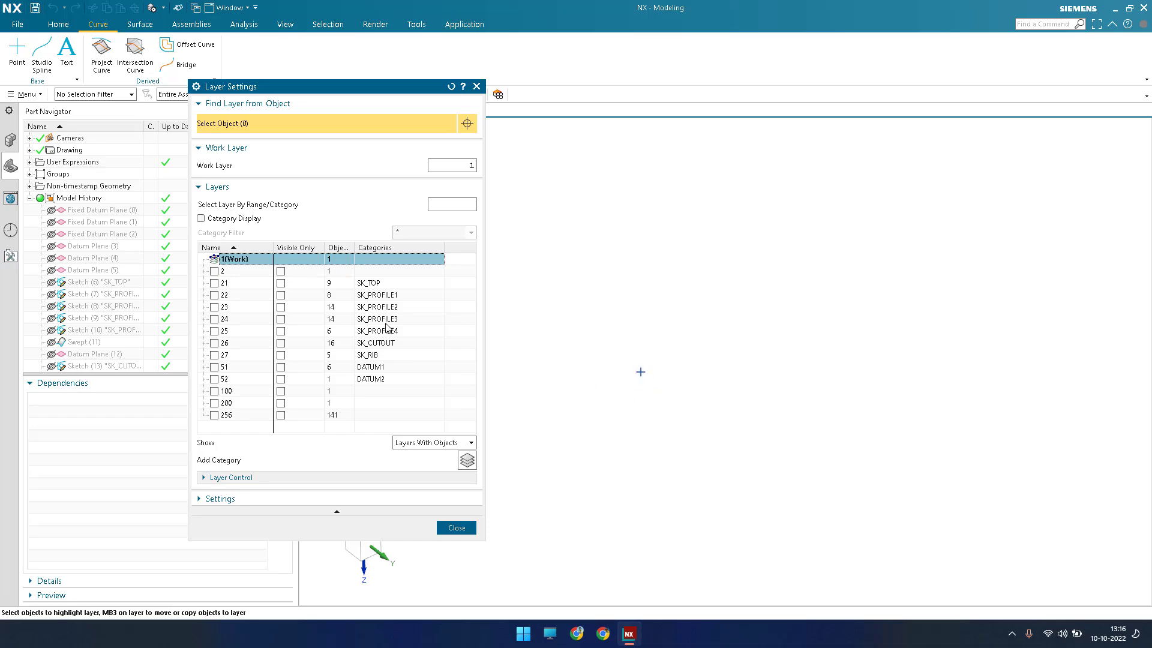
pyautogui.click(456, 527)
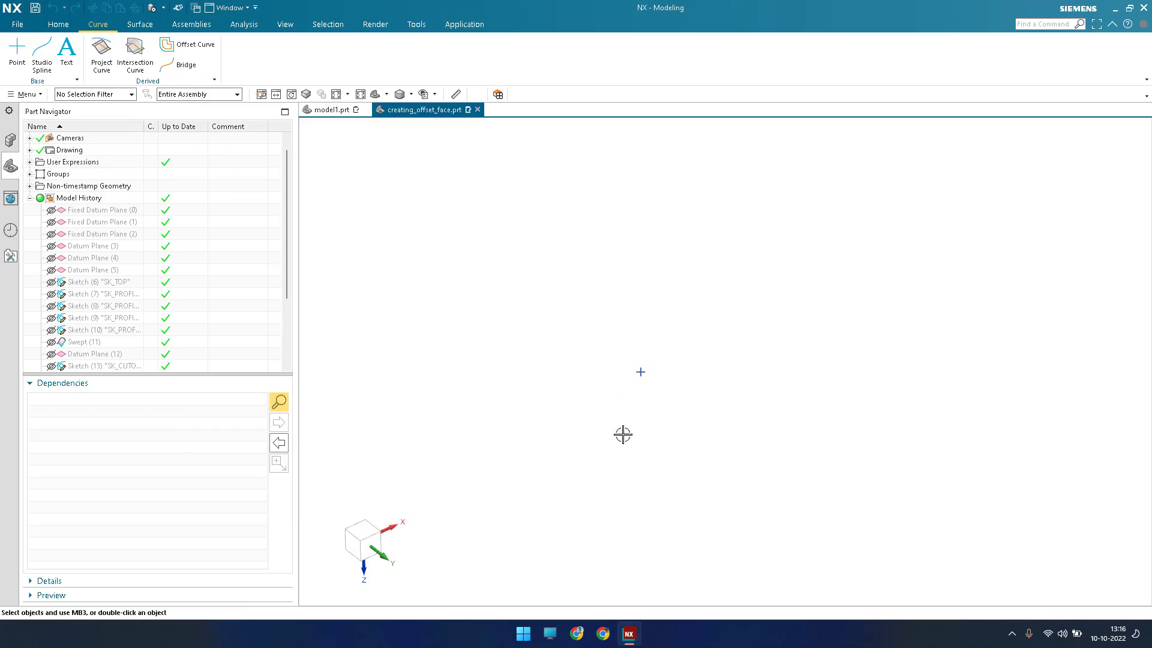
pyautogui.click(640, 372)
pyautogui.press('Delete')
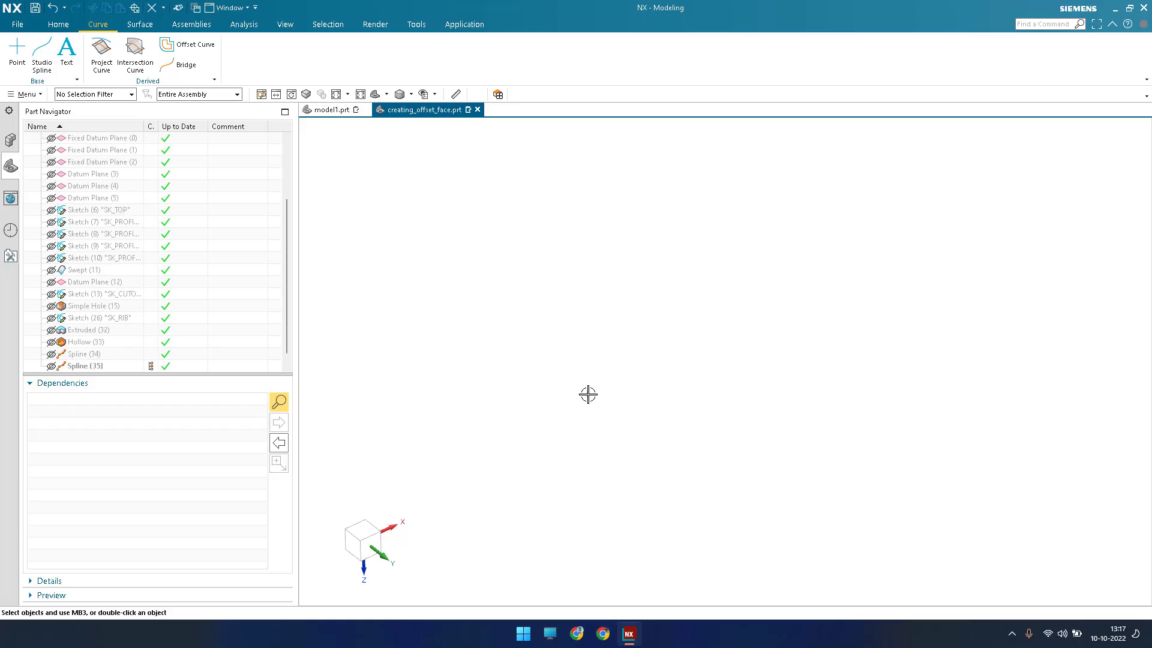
# Reopen Layer Settings, add then remove a Description column, and widen the Object Count column
pyautogui.hotkey('ctrl', 'l')
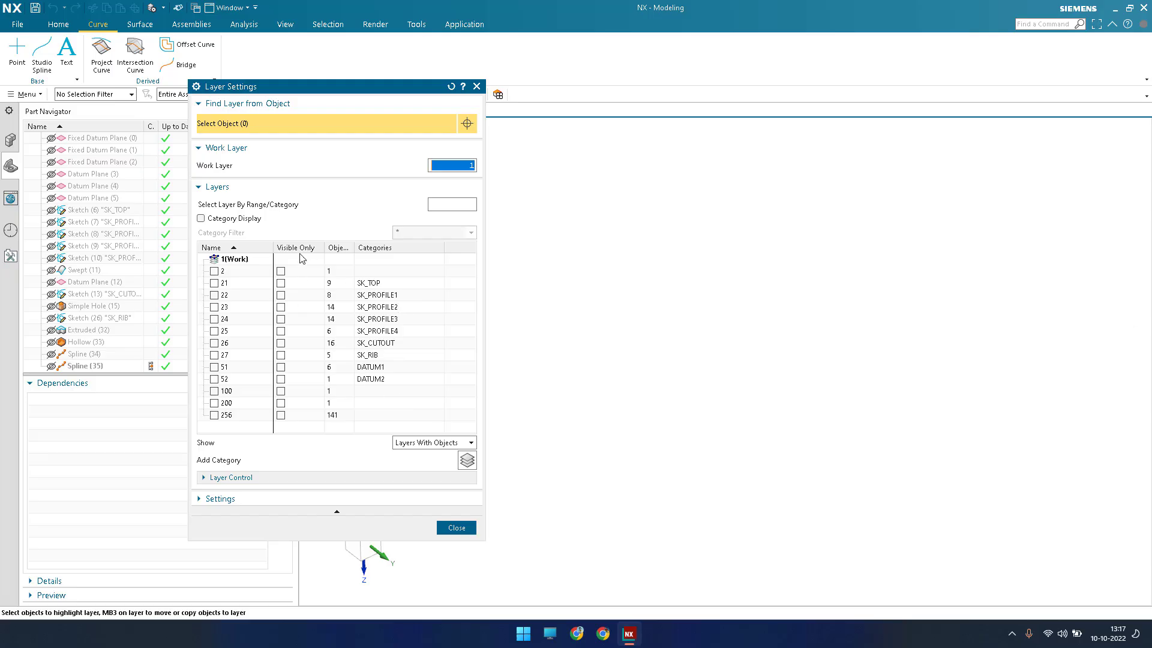
pyautogui.moveTo(354, 248); pyautogui.dragTo(351, 251)
pyautogui.rightClick(384, 255)
pyautogui.moveTo(420, 330)
pyautogui.click(515, 387)
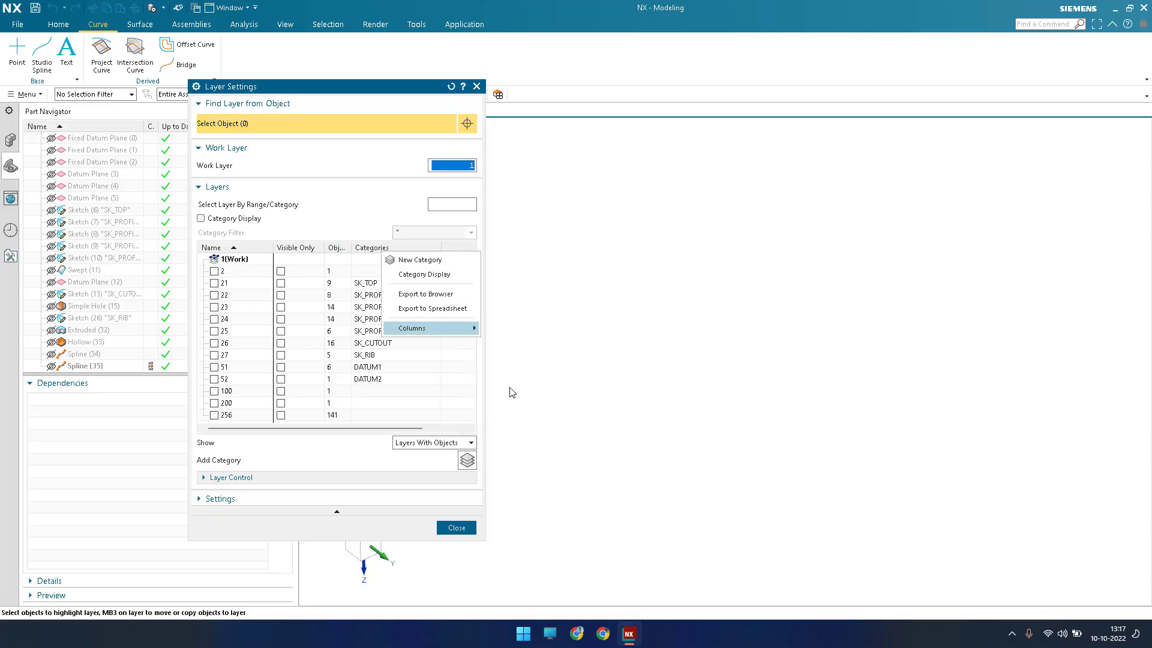
pyautogui.rightClick(408, 248)
pyautogui.moveTo(456, 321)
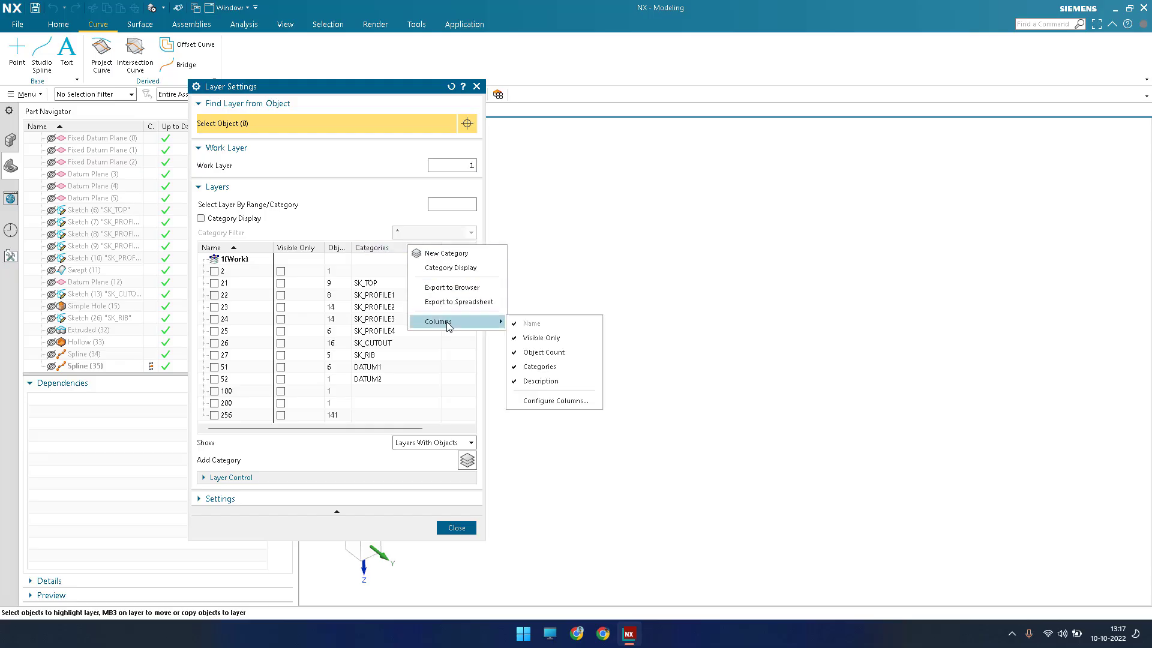
pyautogui.click(541, 381)
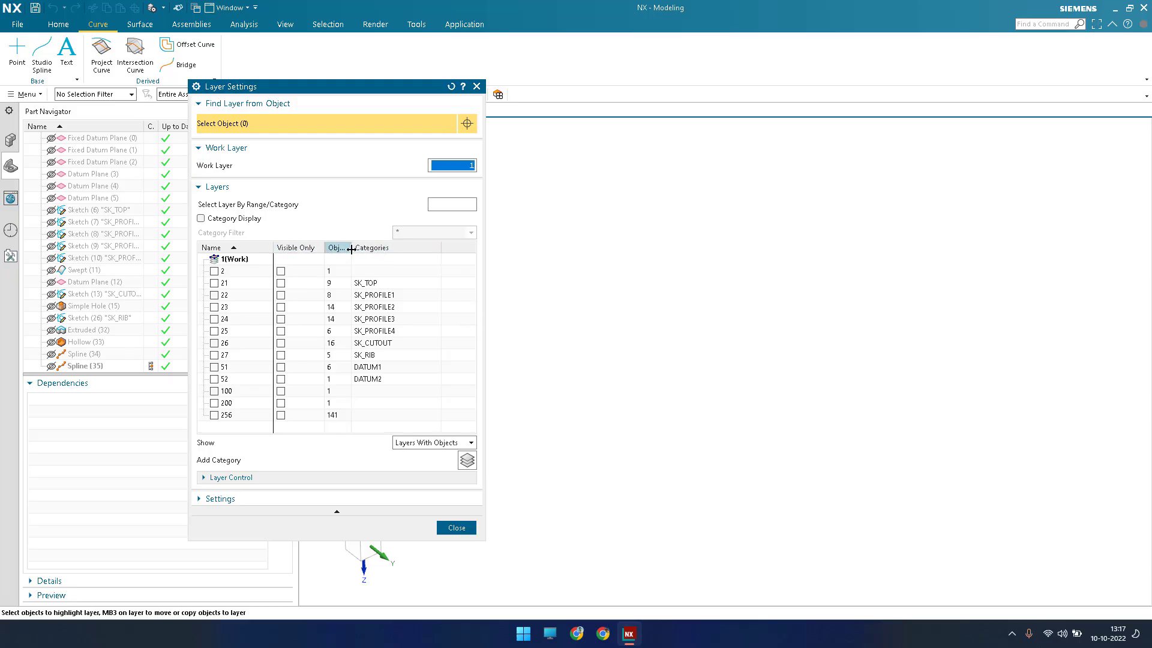
pyautogui.moveTo(350, 251); pyautogui.dragTo(370, 252)
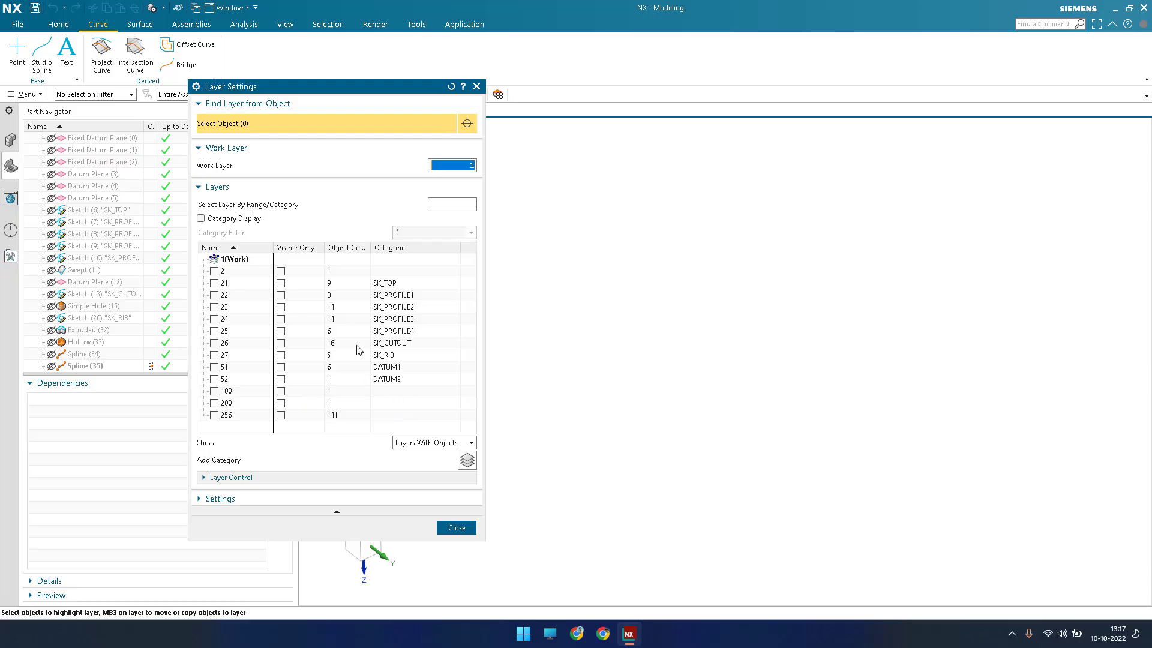
pyautogui.click(371, 333)
pyautogui.click(370, 321)
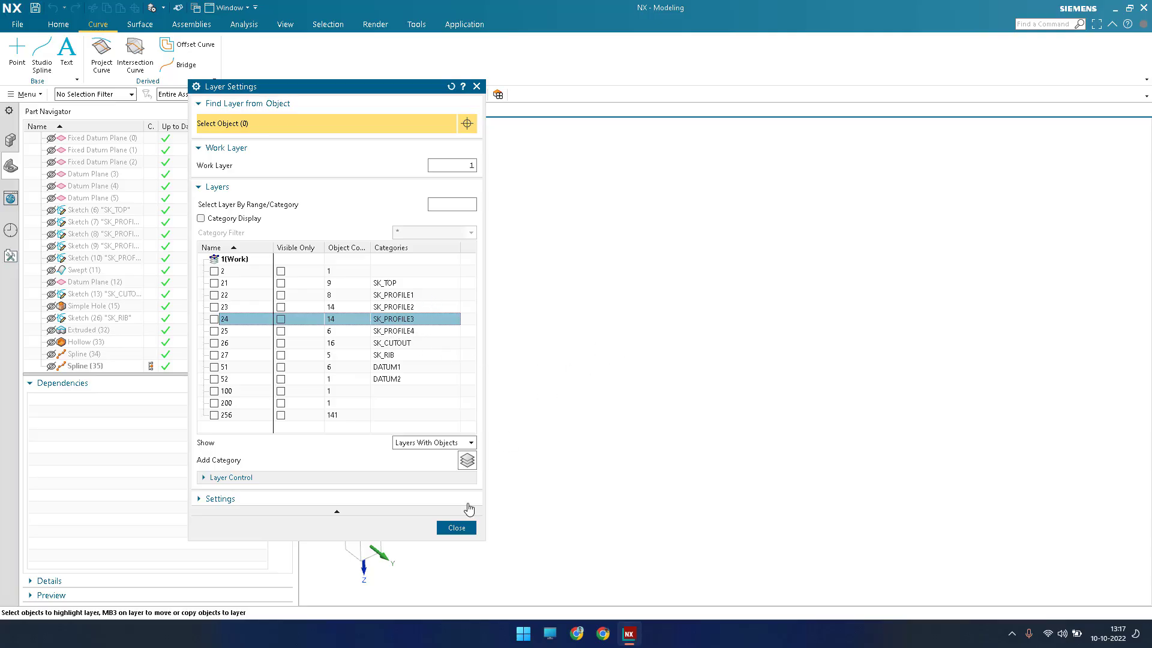
# Turn all layer categories back on, list layers by number, and expand Layer Control
pyautogui.click(202, 219)
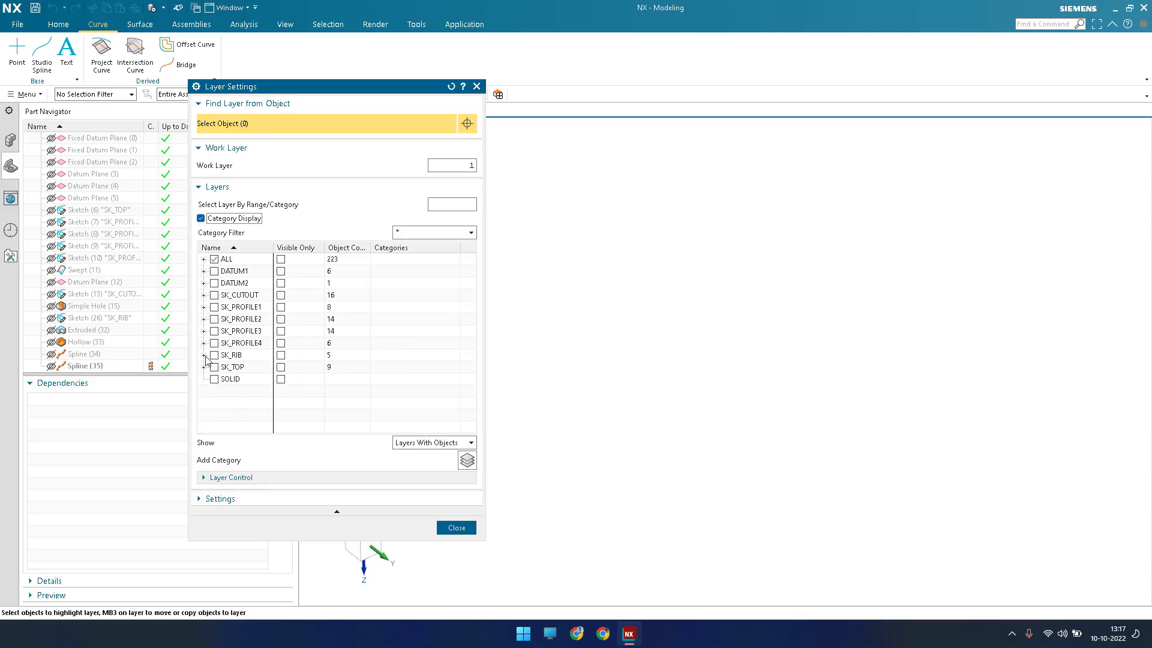
pyautogui.click(214, 260)
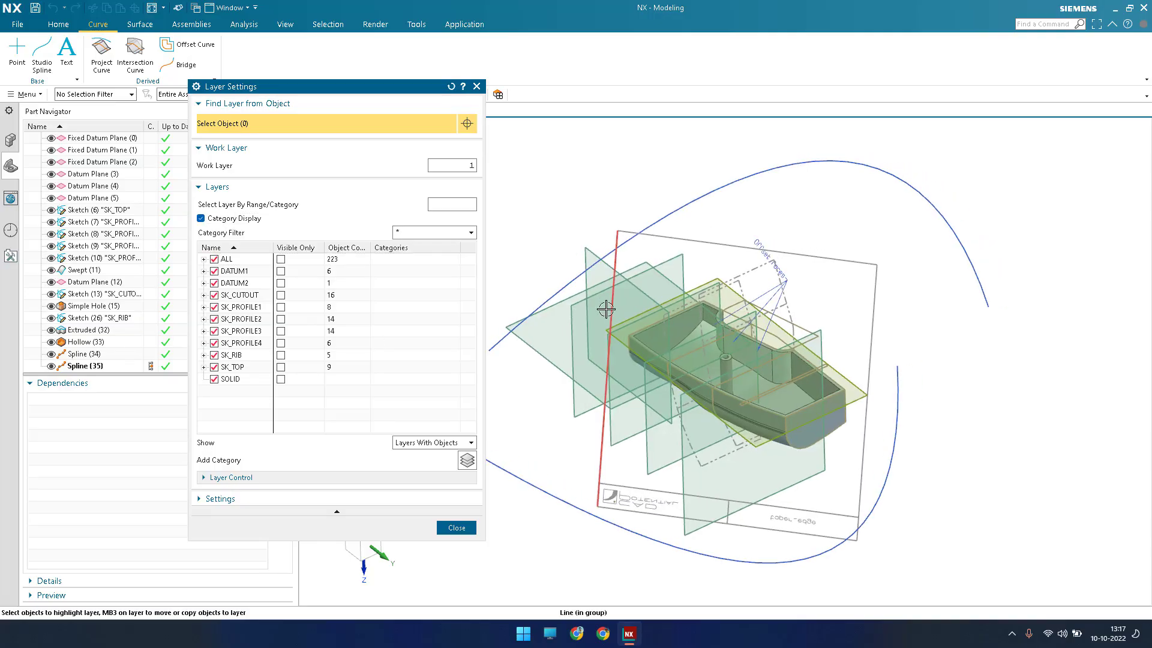
pyautogui.click(201, 218)
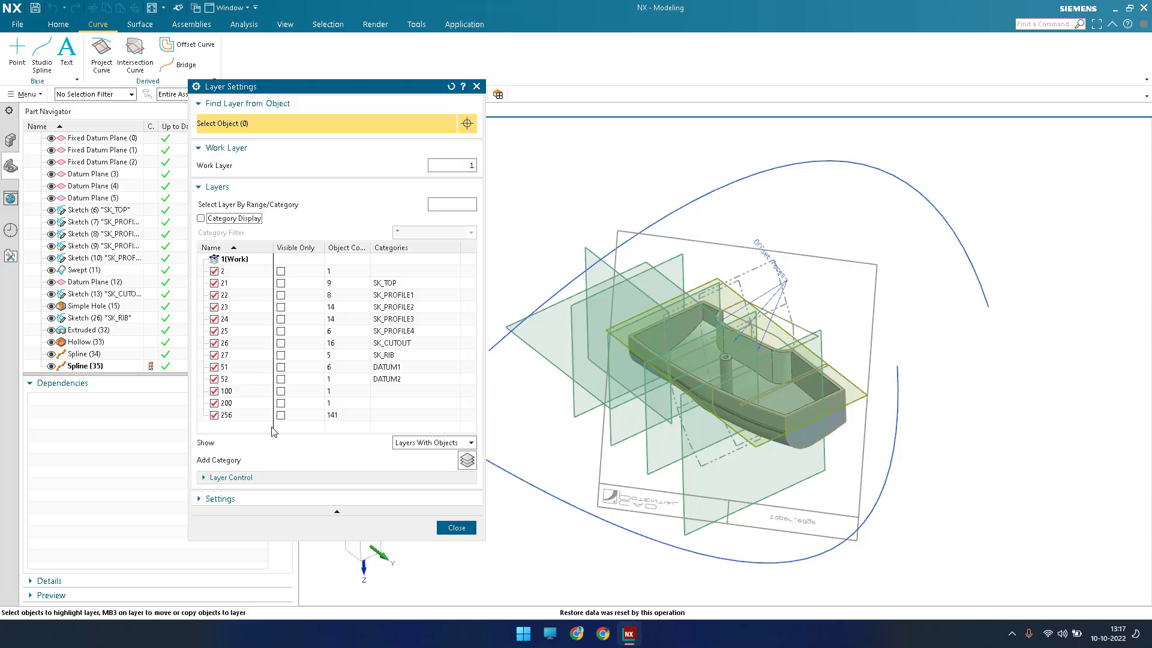
pyautogui.moveTo(359, 93); pyautogui.dragTo(369, 54)
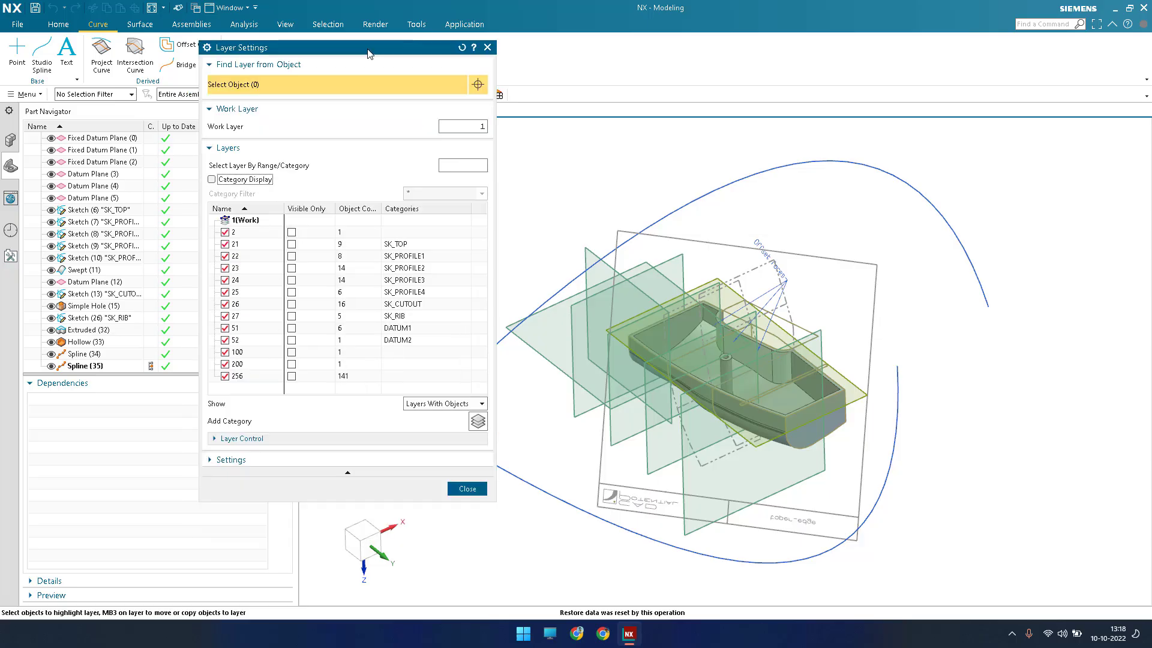
pyautogui.click(240, 438)
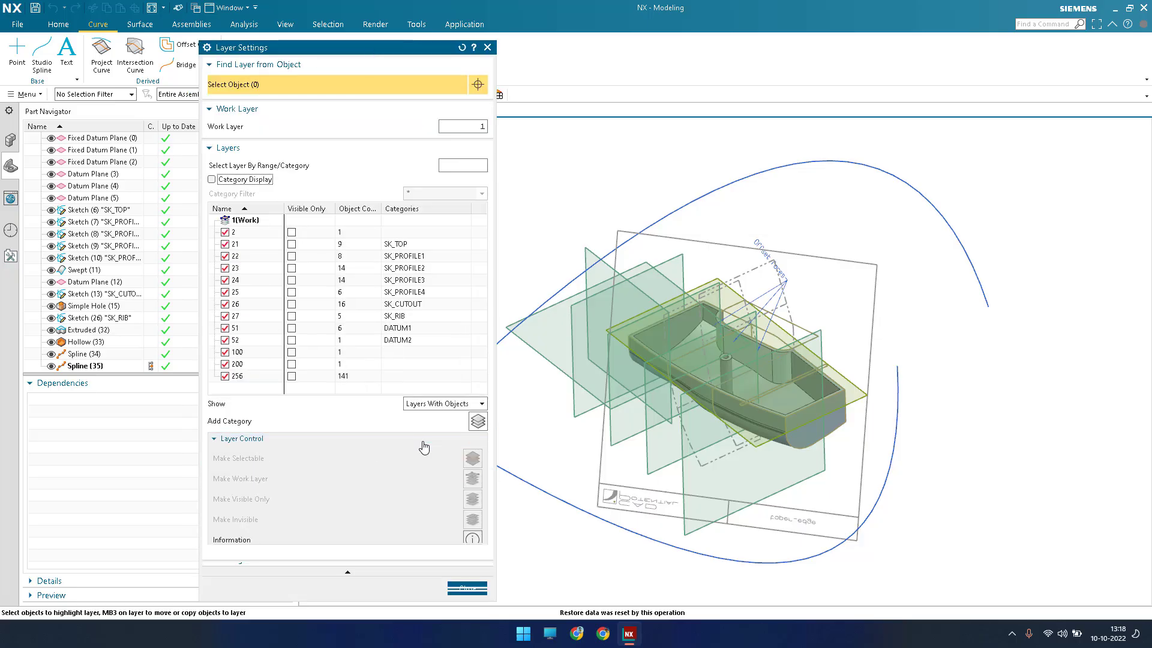
# Add a new layer category and name it Surface
pyautogui.click(478, 422)
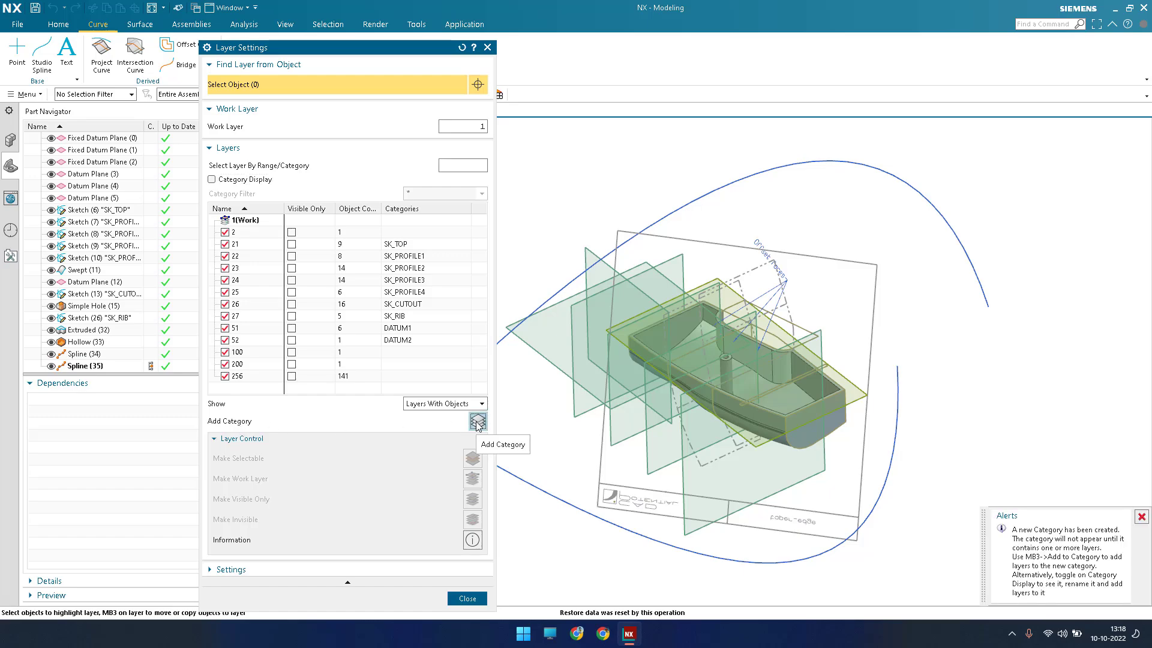
pyautogui.click(211, 180)
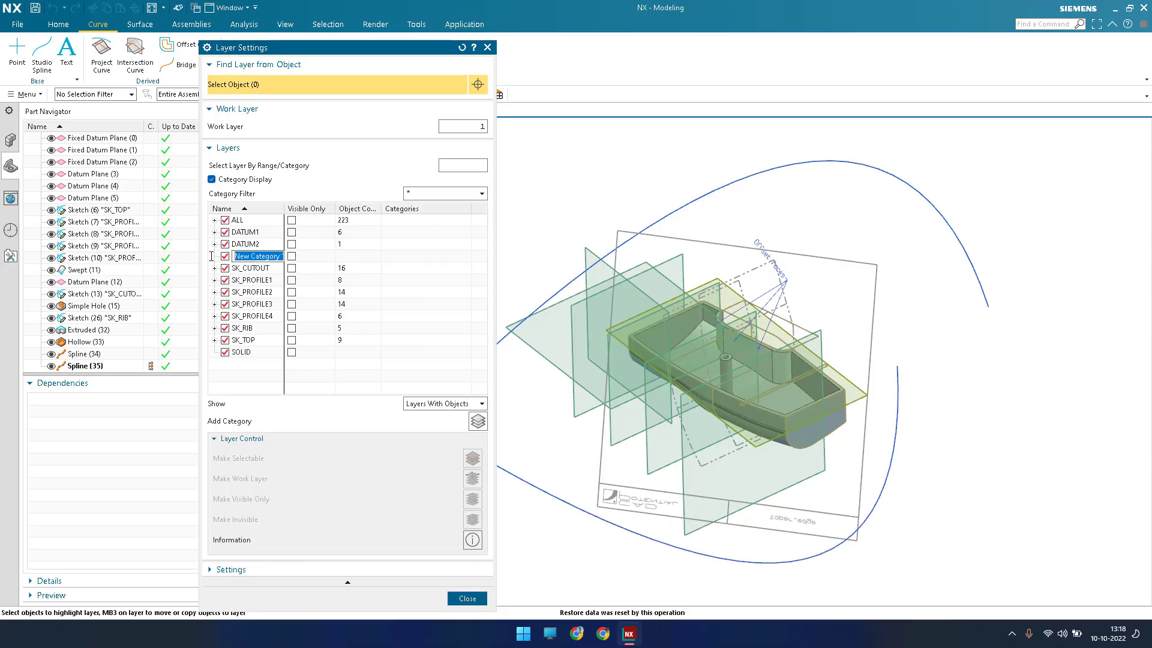
pyautogui.write('Surface')
pyautogui.press('Return')
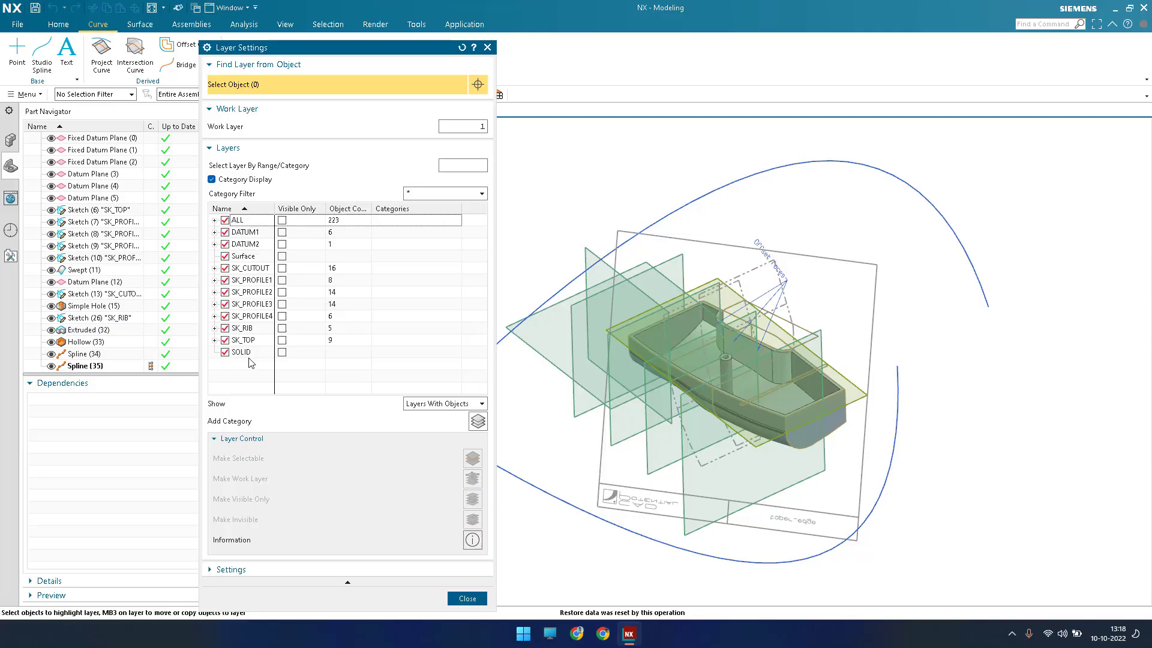
pyautogui.click(257, 259)
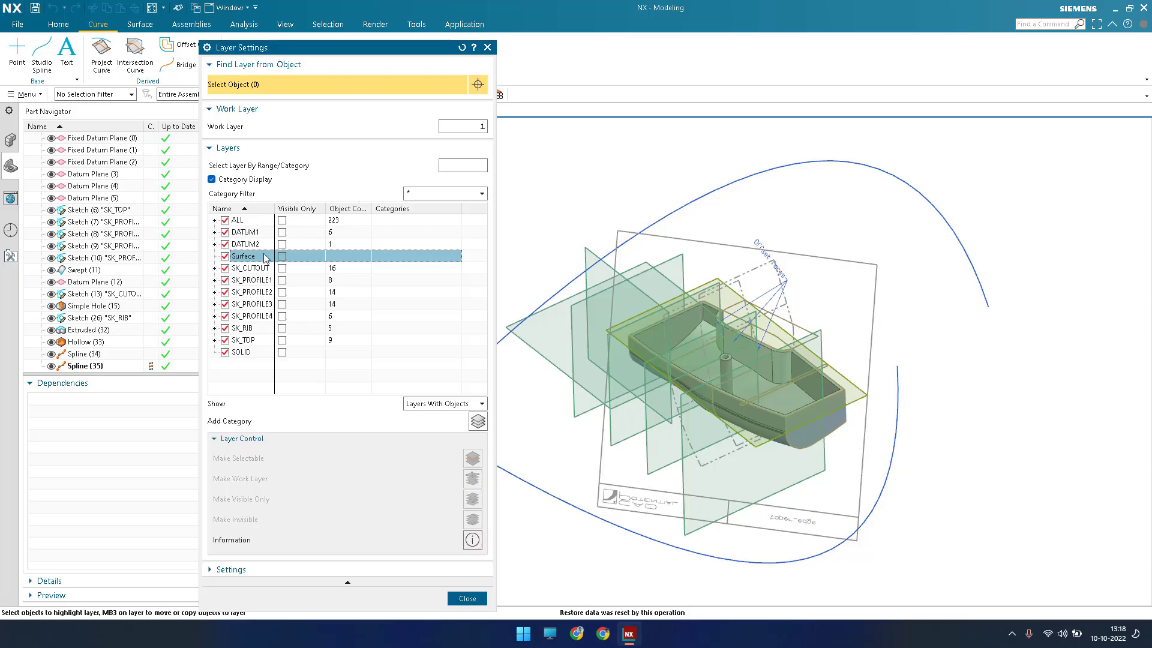
# Return to the numbered layer list, select layers 200 and 100, and close Layer Settings
pyautogui.click(212, 180)
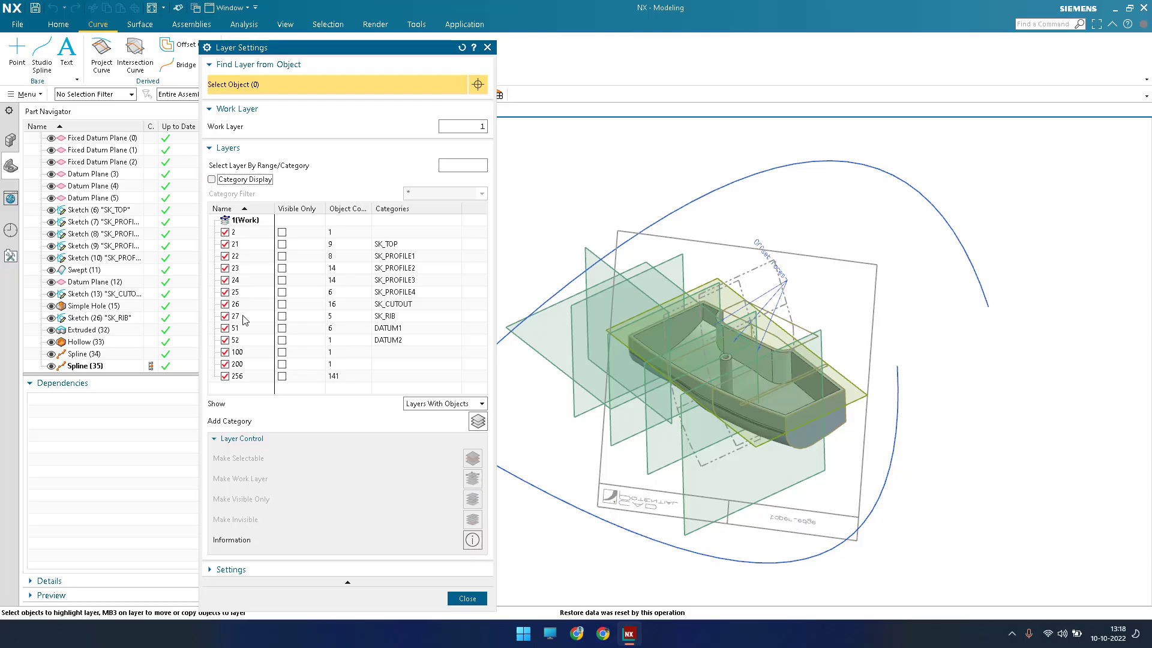
pyautogui.click(249, 364)
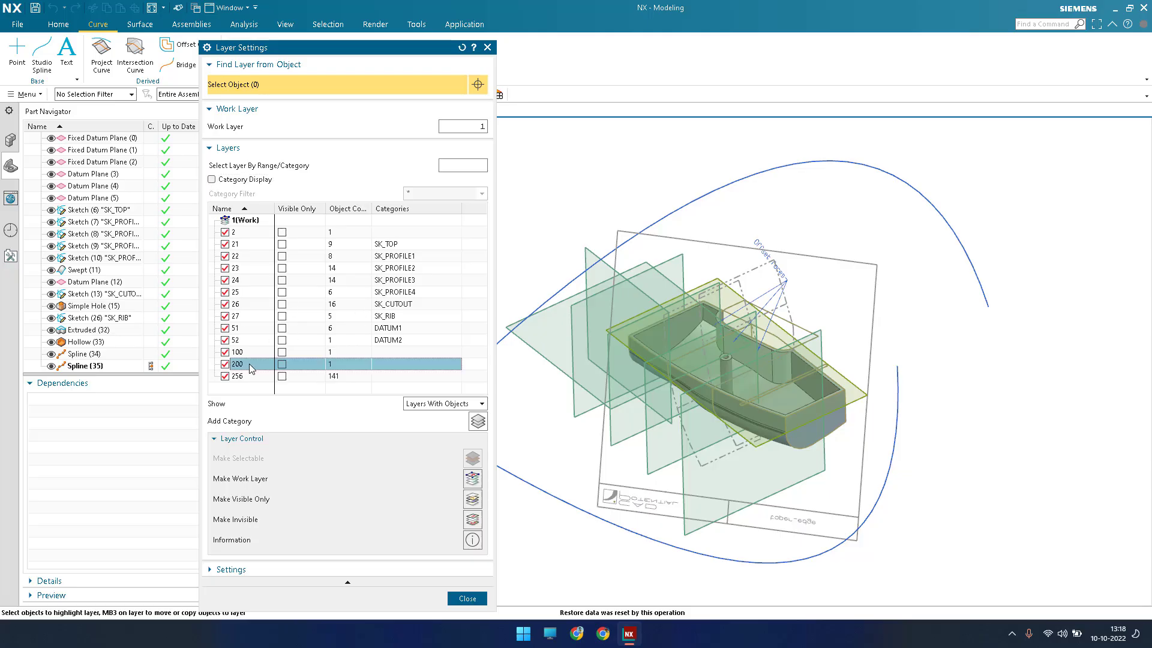
pyautogui.click(250, 355)
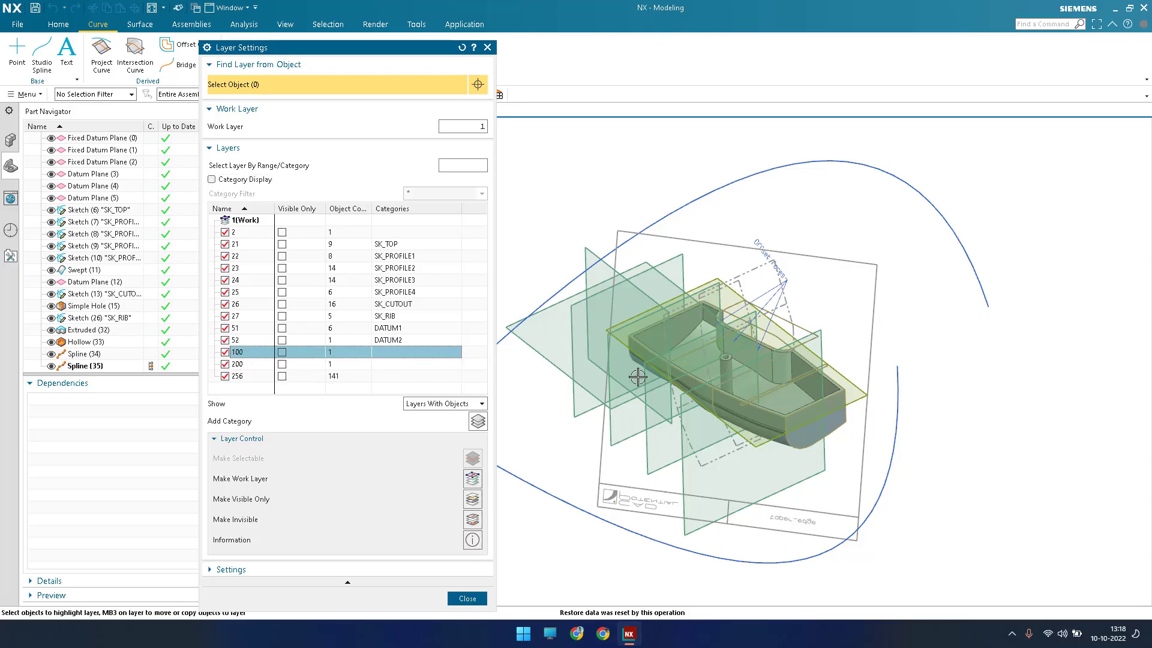
pyautogui.middleClick(560, 270)
pyautogui.click(139, 25)
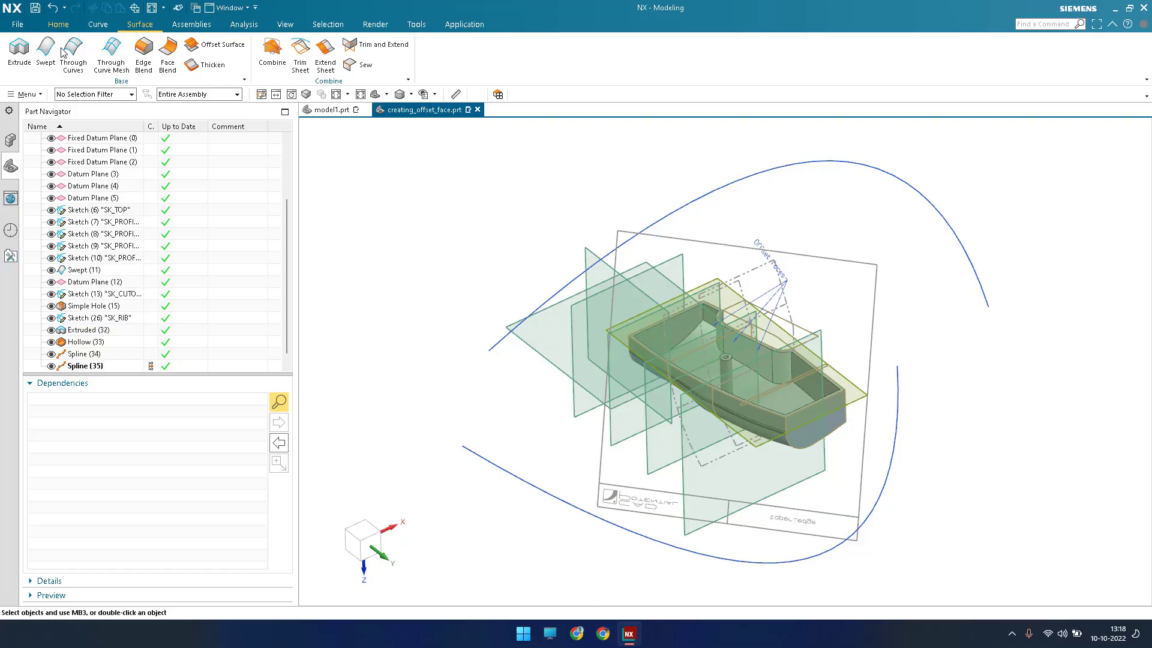
# Inspect the SK_PROFILE2 sketch's actions in the Part Navigator, then dismiss them
pyautogui.click(90, 234)
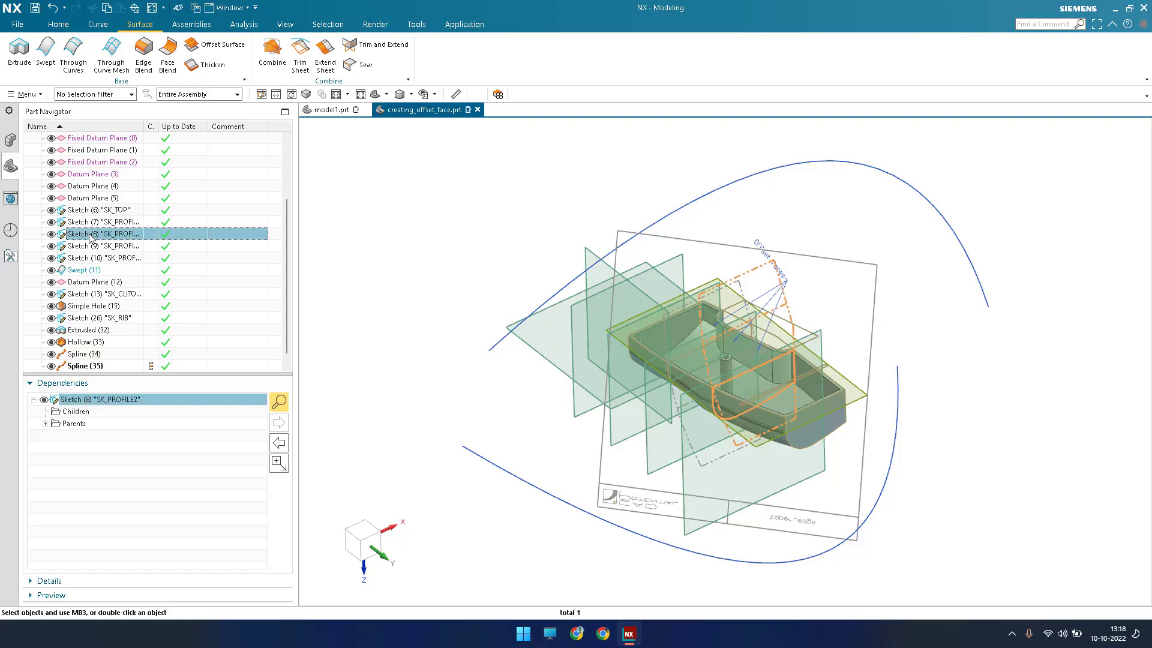
pyautogui.rightClick(96, 231)
pyautogui.press('Escape')
pyautogui.press('Escape')
pyautogui.scroll(3, 770, 382)
pyautogui.scroll(-3, 769, 381)
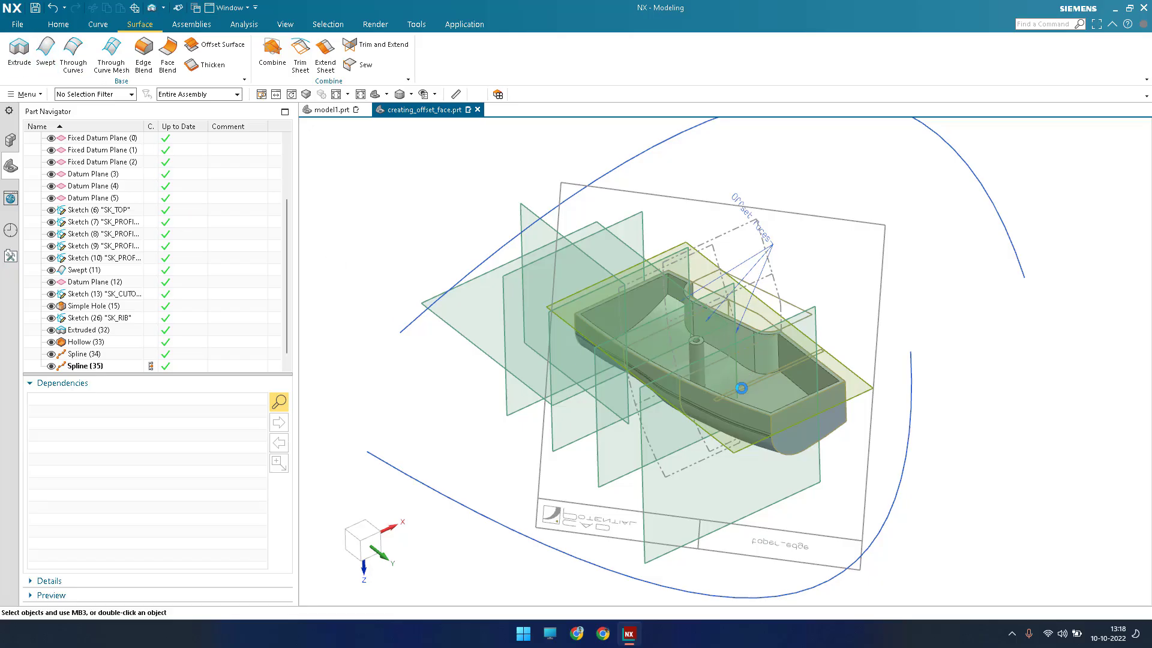
# Extrude an SK_PROFILE3 line 57 mm into a flat sheet, Extrude (38), above the boat
pyautogui.press('x')
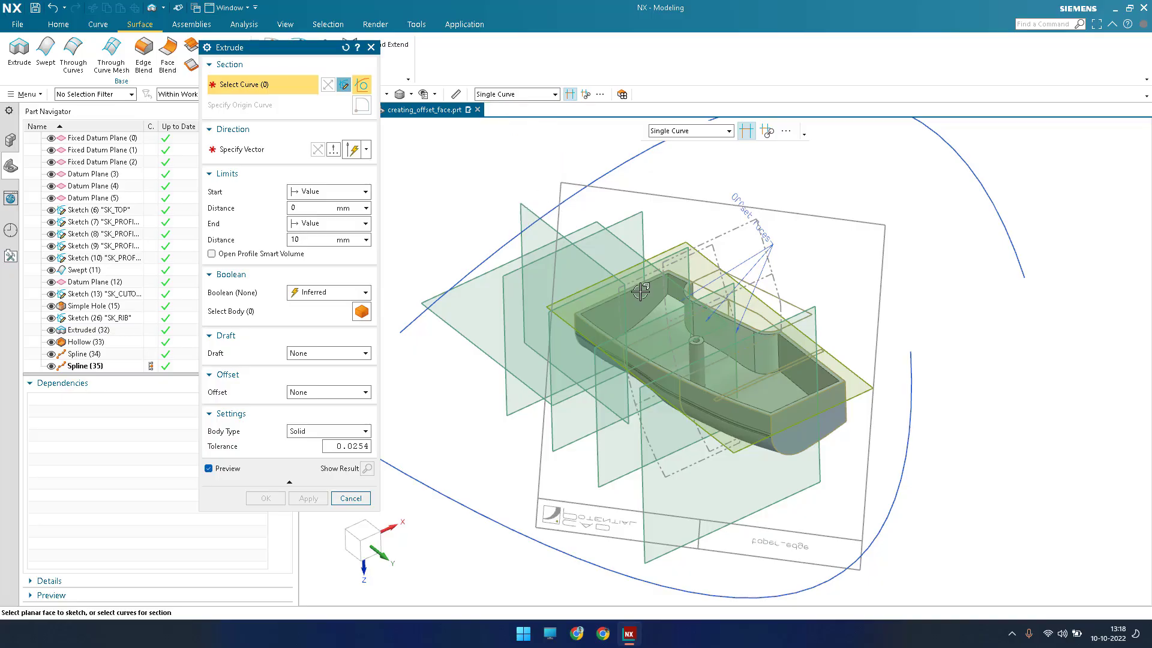
pyautogui.scroll(5, 651, 354)
pyautogui.click(644, 336)
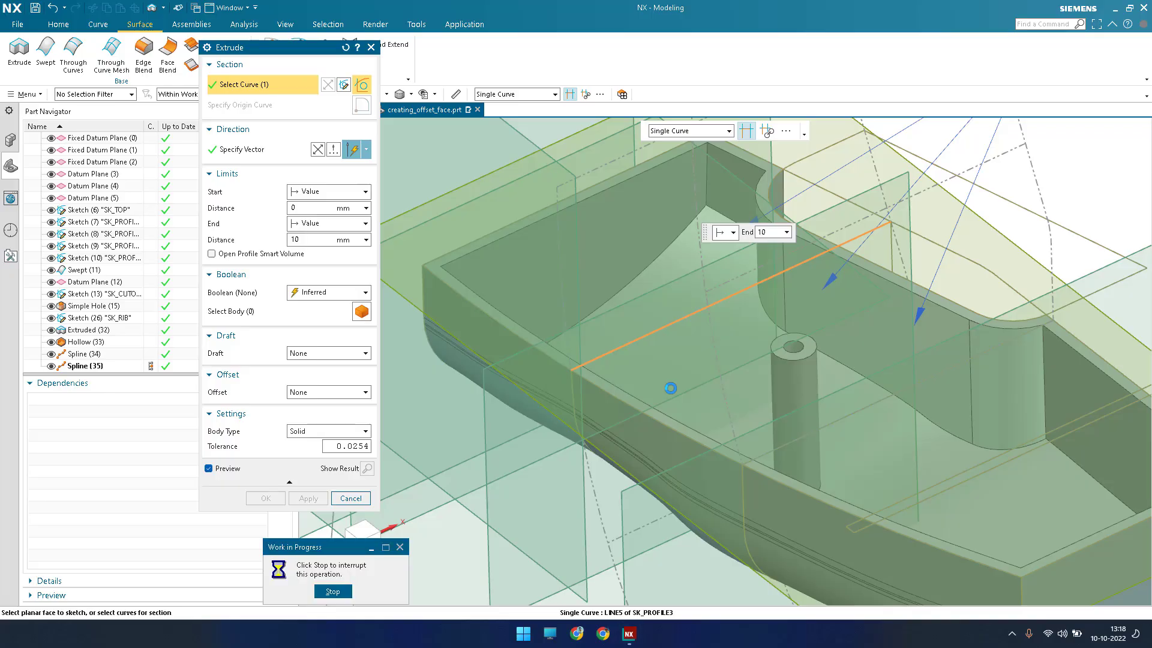
pyautogui.scroll(-3, 669, 387)
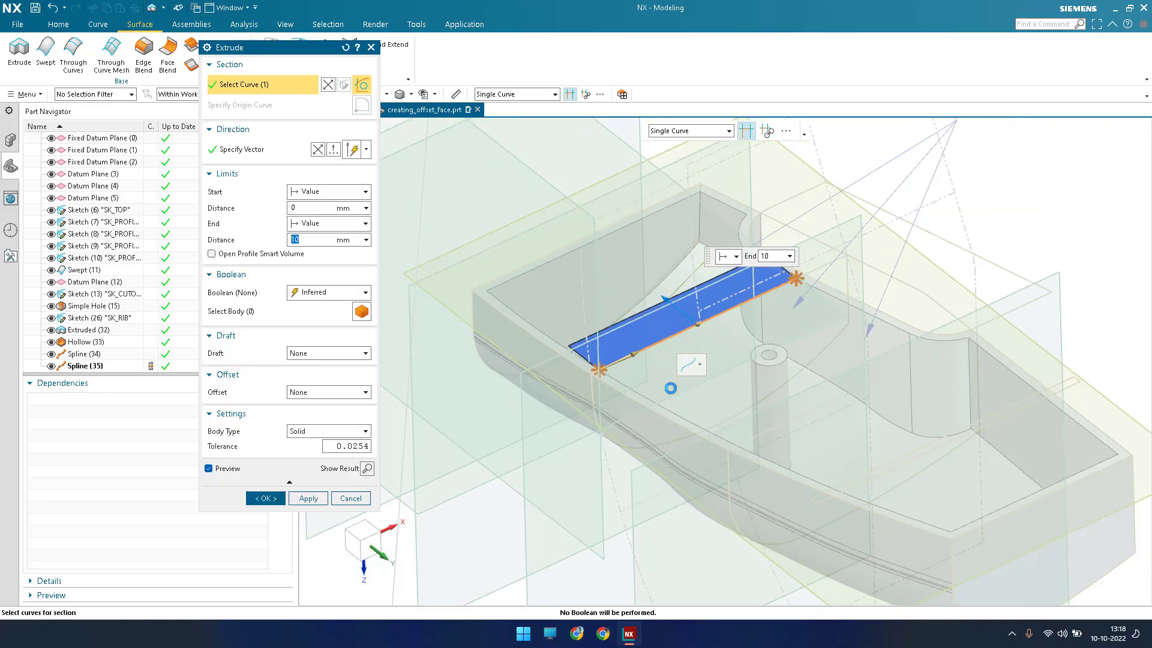
pyautogui.moveTo(622, 281); pyautogui.dragTo(466, 247)
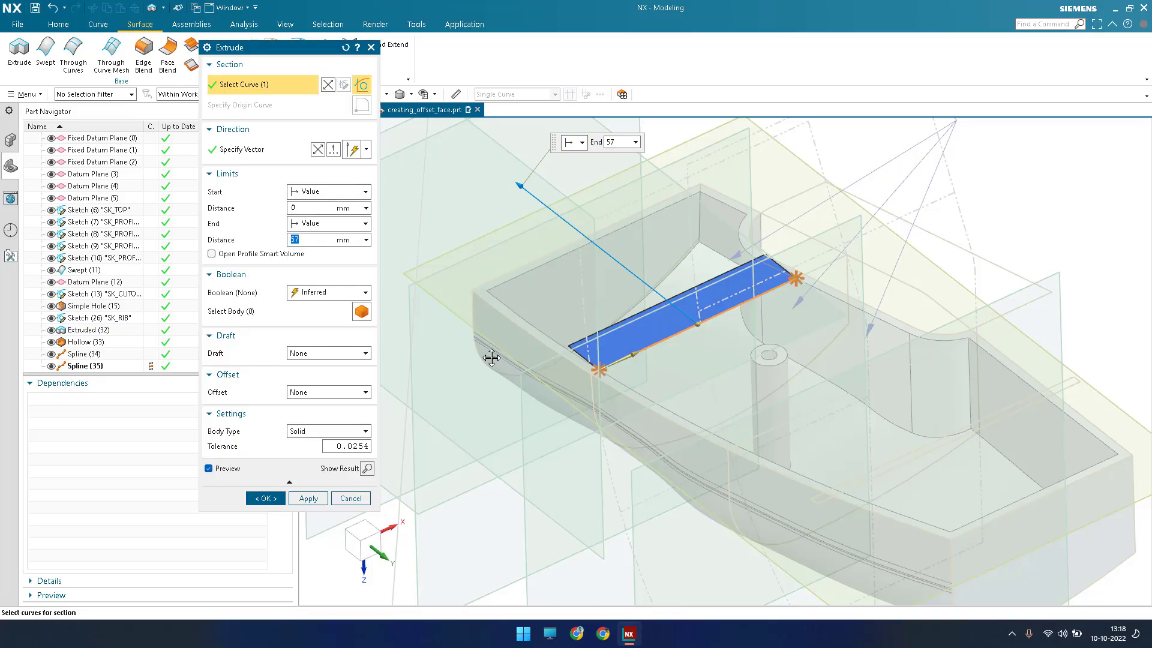
pyautogui.click(262, 501)
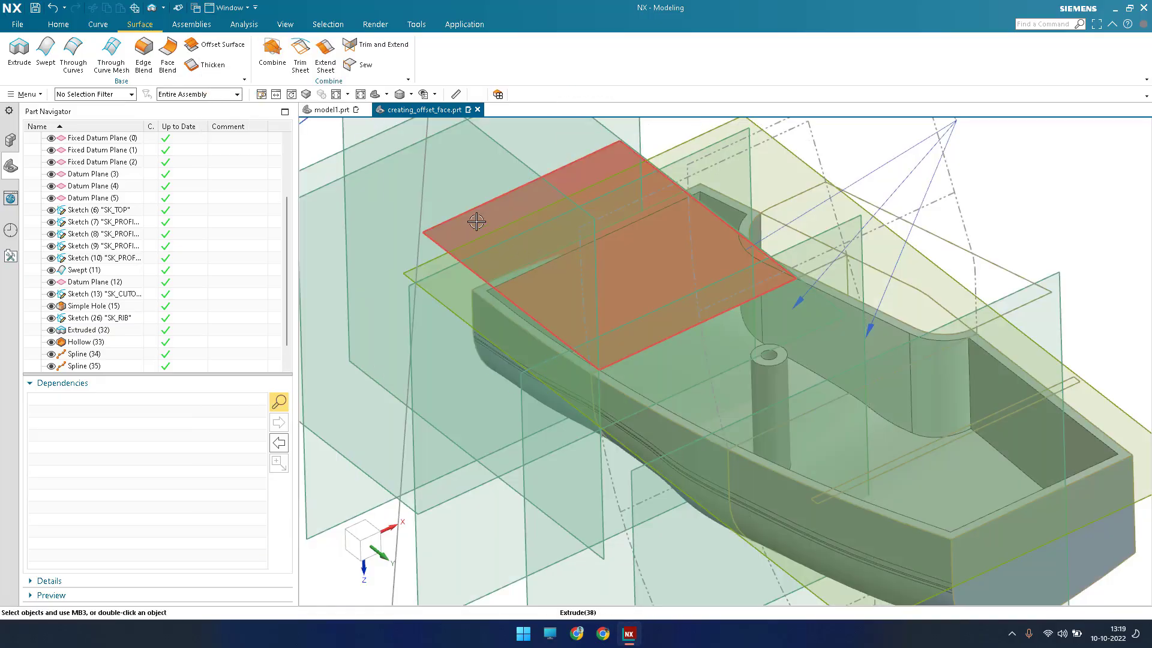
pyautogui.scroll(-3, 577, 279)
pyautogui.scroll(2, 577, 279)
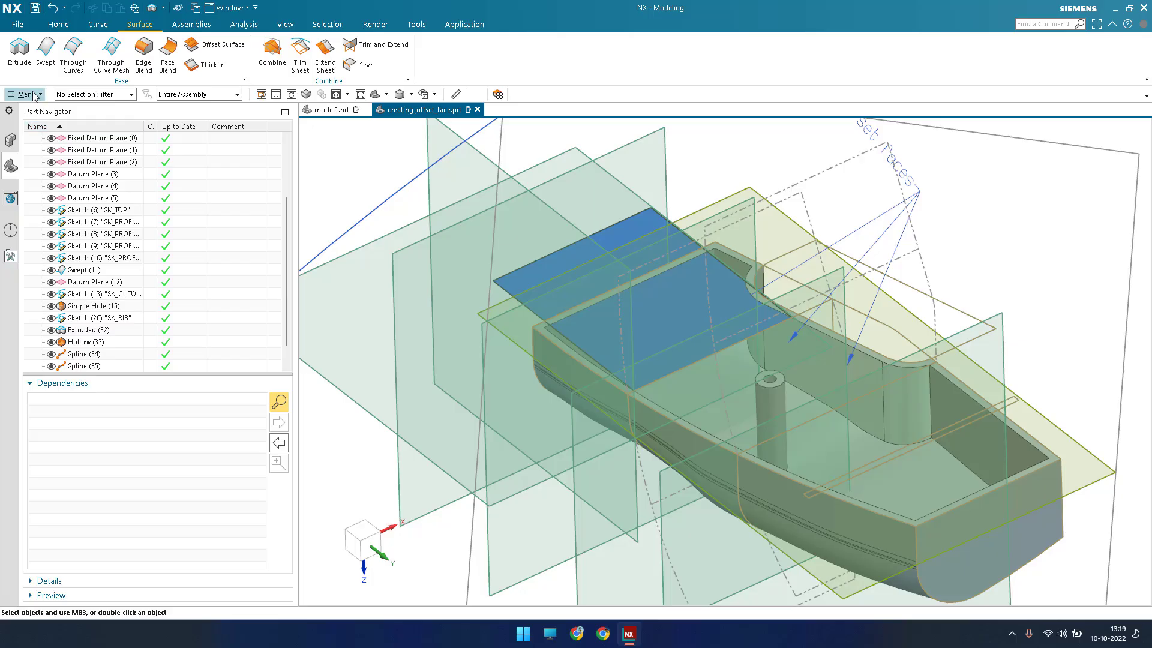
pyautogui.click(25, 94)
# Use Format > Move to Layer to put the Extrude (38) sheet on layer 111
pyautogui.moveTo(41, 168)
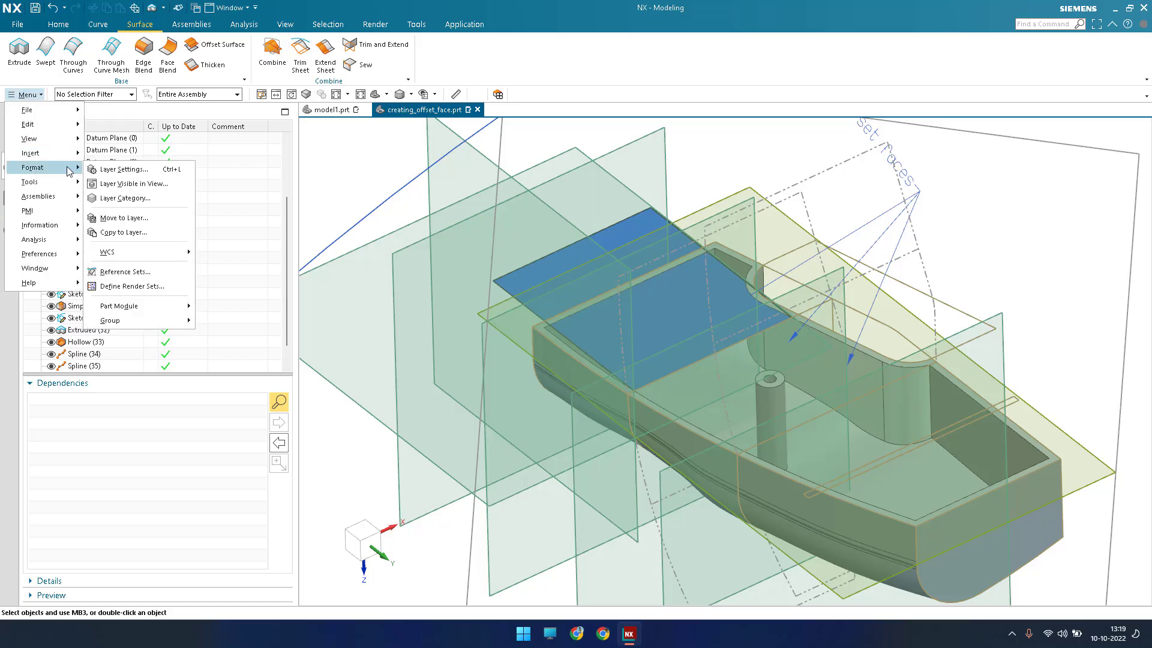
pyautogui.click(124, 218)
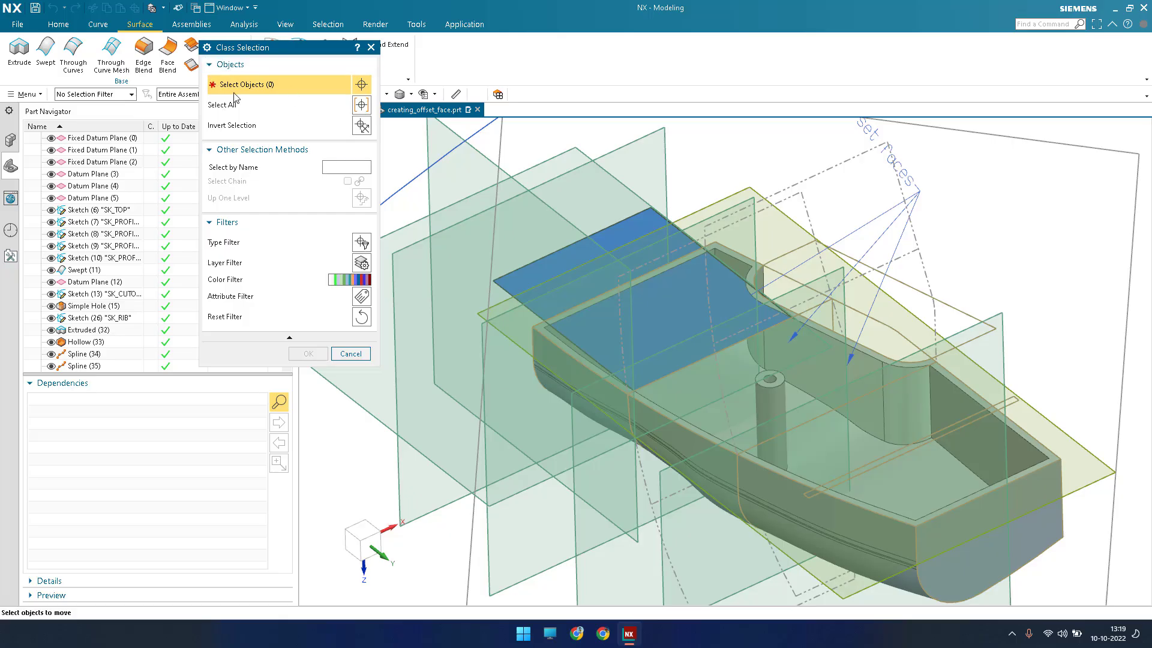
pyautogui.click(523, 270)
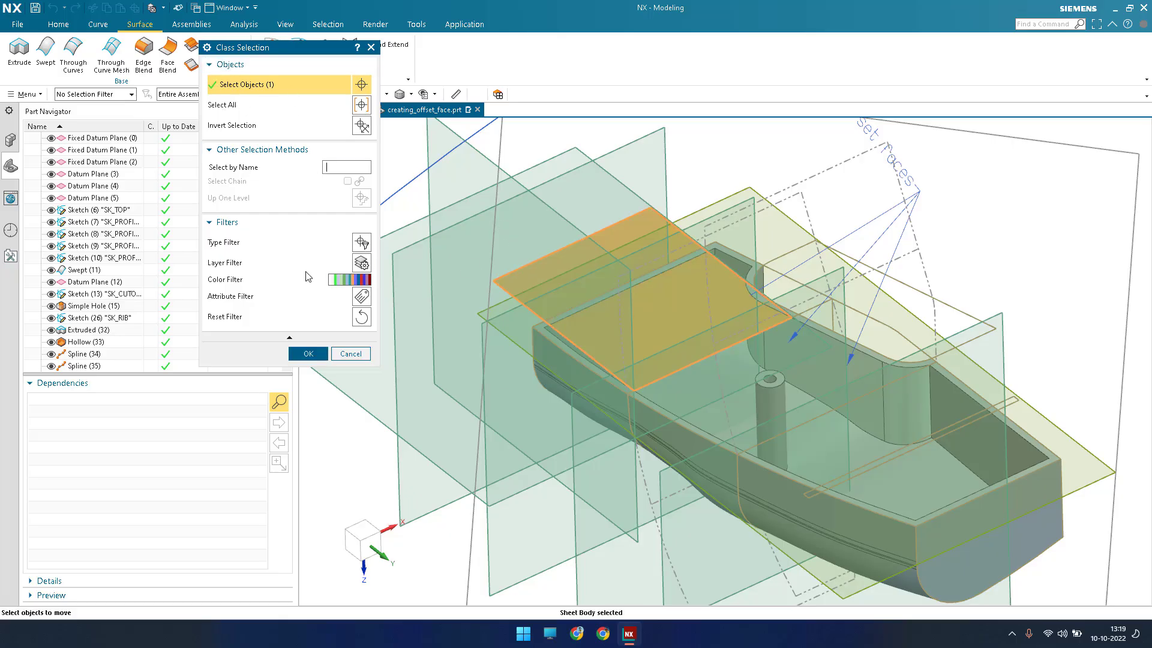
pyautogui.click(308, 355)
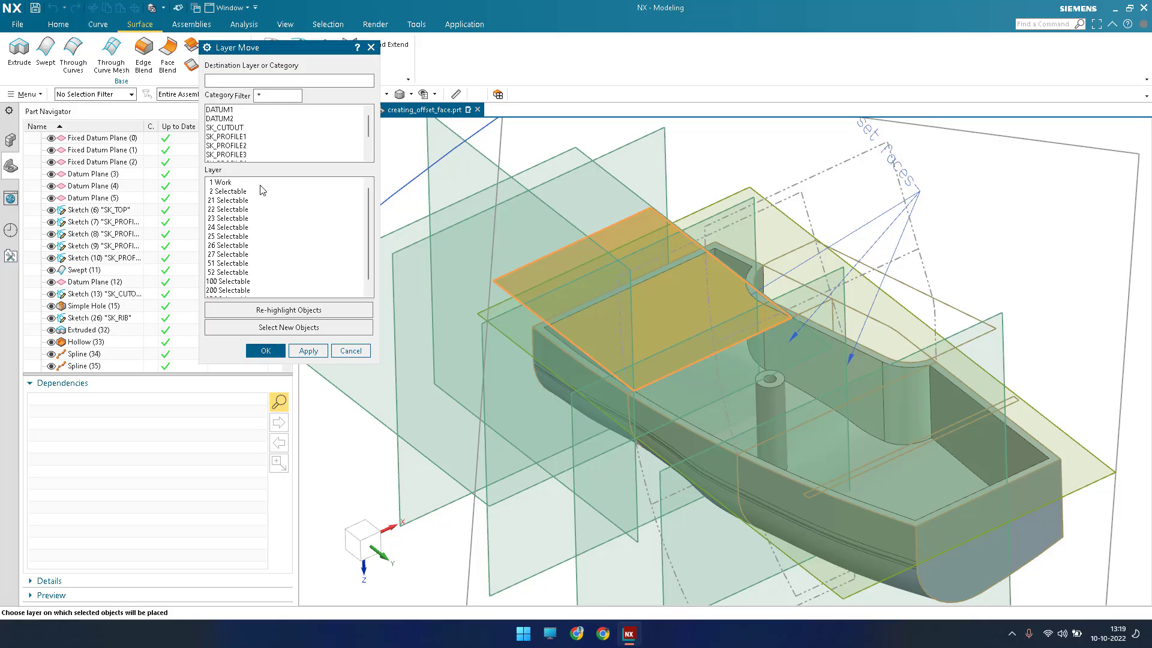
pyautogui.scroll(-2, 260, 149)
pyautogui.scroll(2, 252, 147)
pyautogui.scroll(-2, 247, 139)
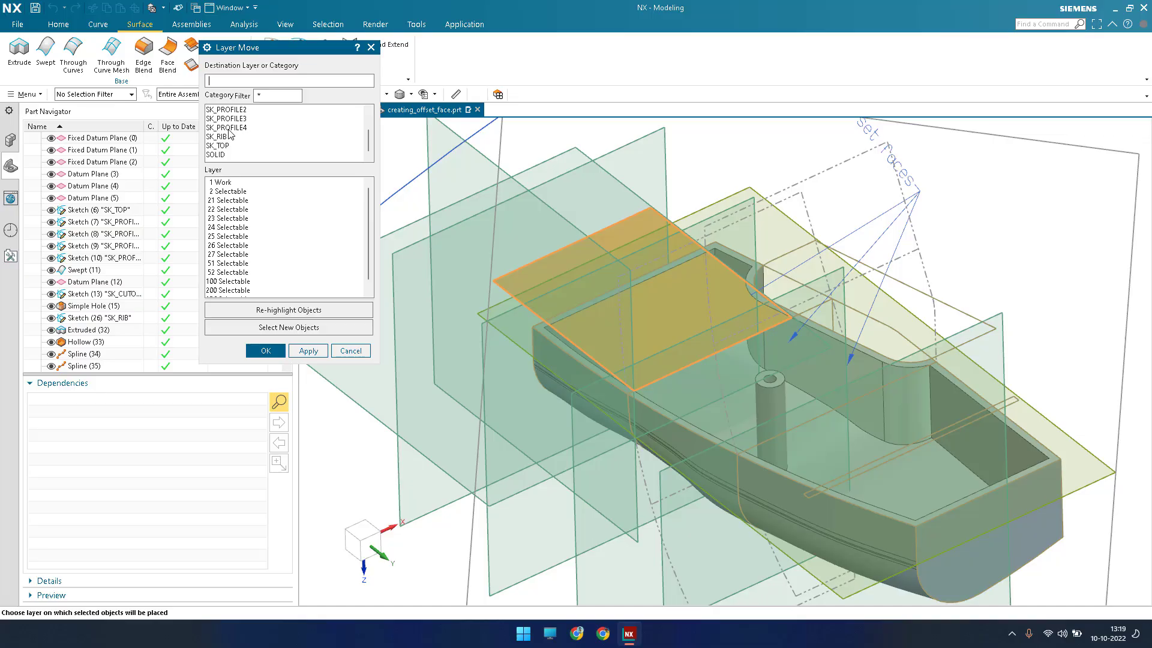
pyautogui.scroll(2, 235, 139)
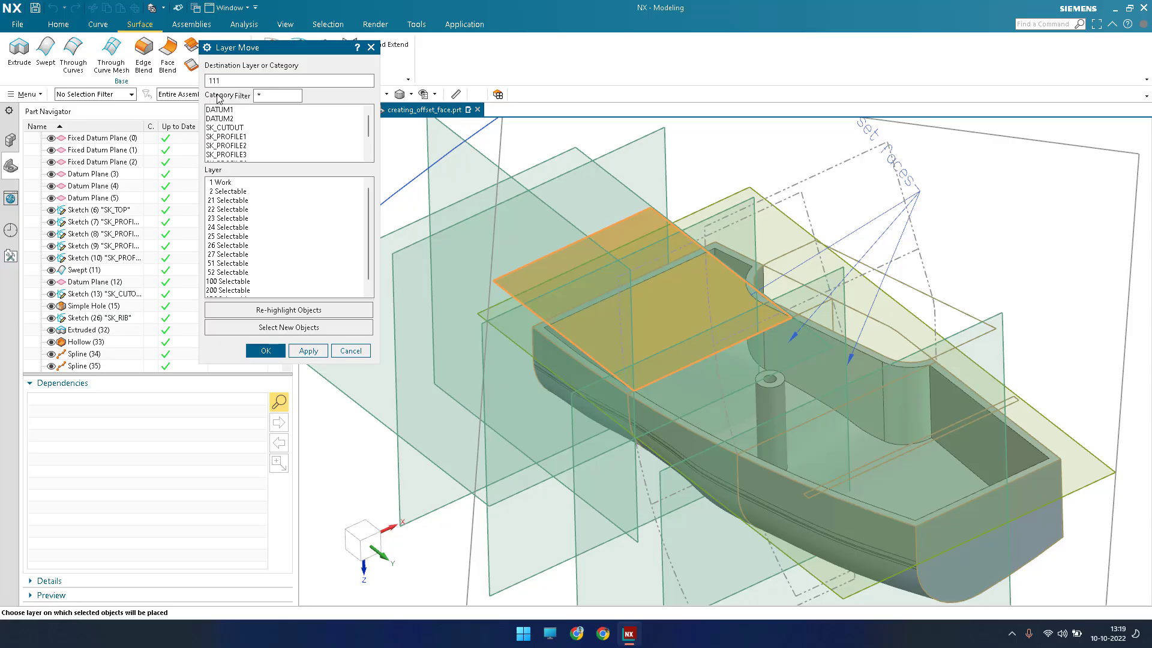
pyautogui.click(266, 350)
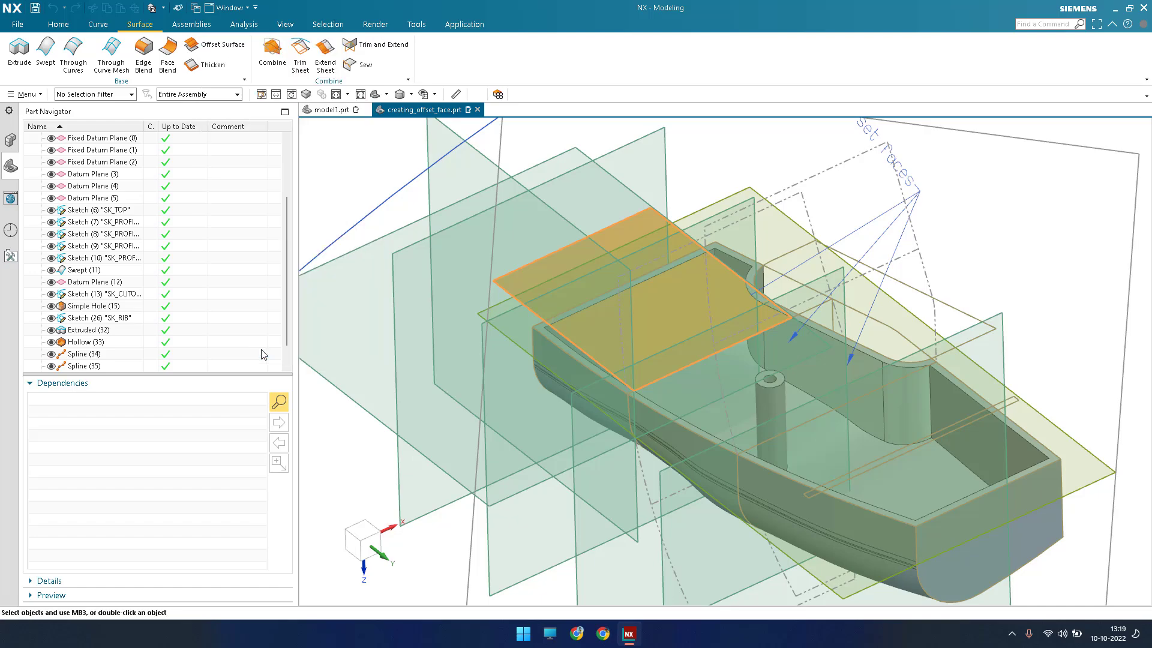
pyautogui.click(348, 188)
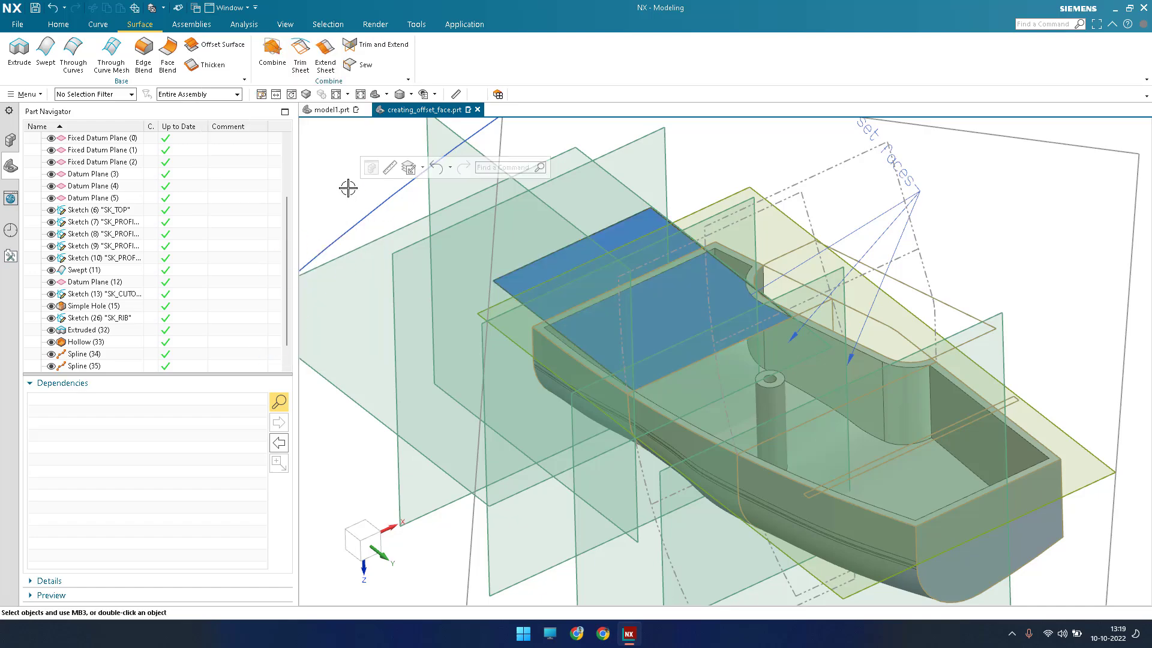
# Add layer 111 to the Surface category, display layers by category, and close Layer Settings
pyautogui.hotkey('ctrl', 'l')
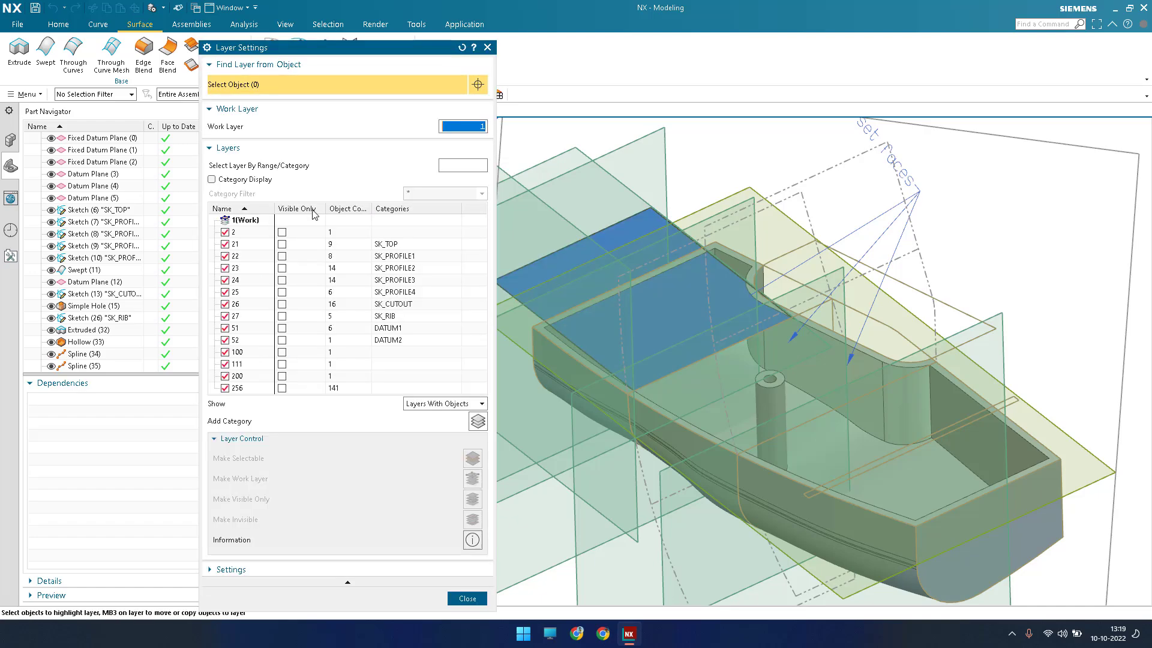
pyautogui.click(241, 364)
pyautogui.rightClick(249, 362)
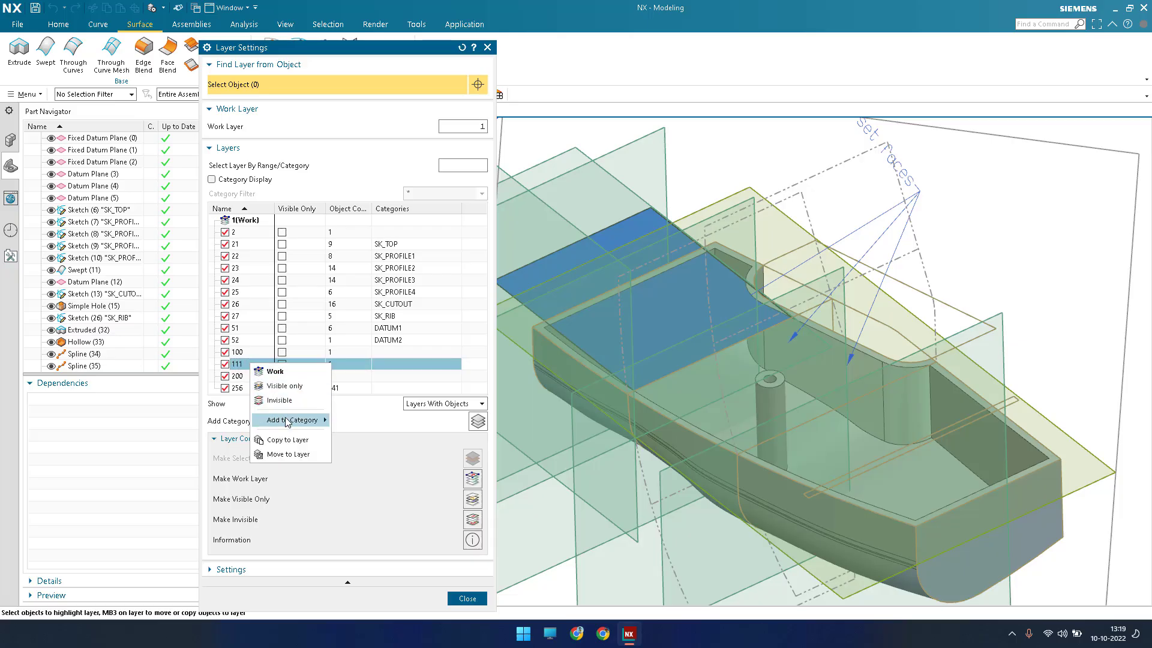
pyautogui.moveTo(288, 421)
pyautogui.click(374, 560)
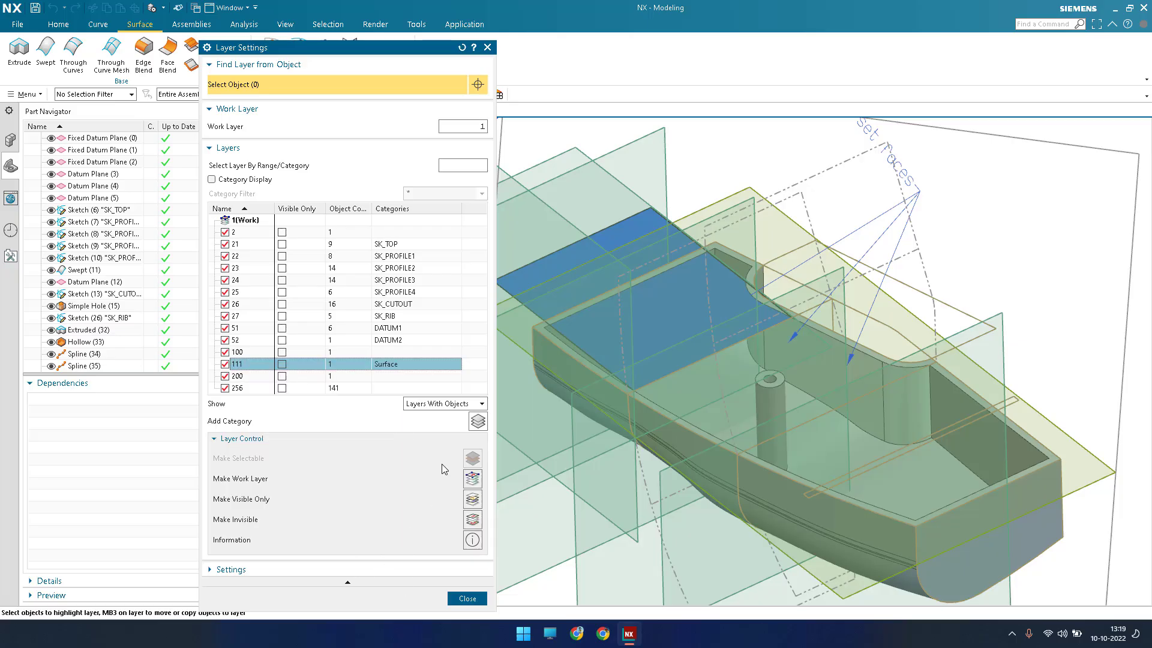
pyautogui.click(212, 179)
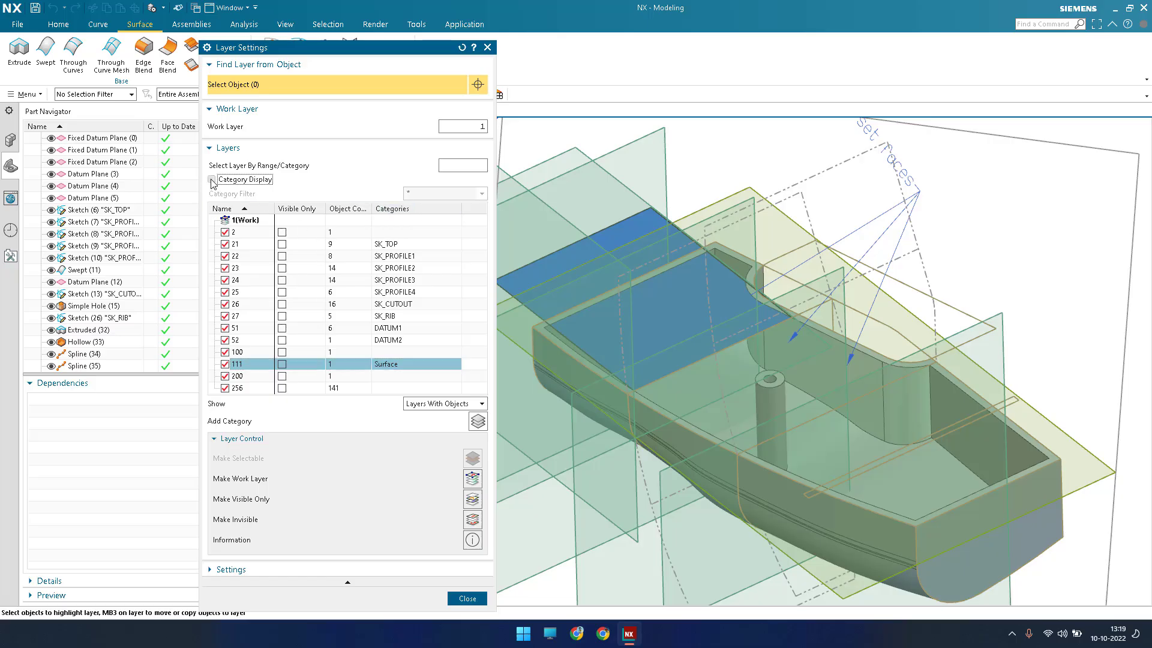
pyautogui.click(329, 354)
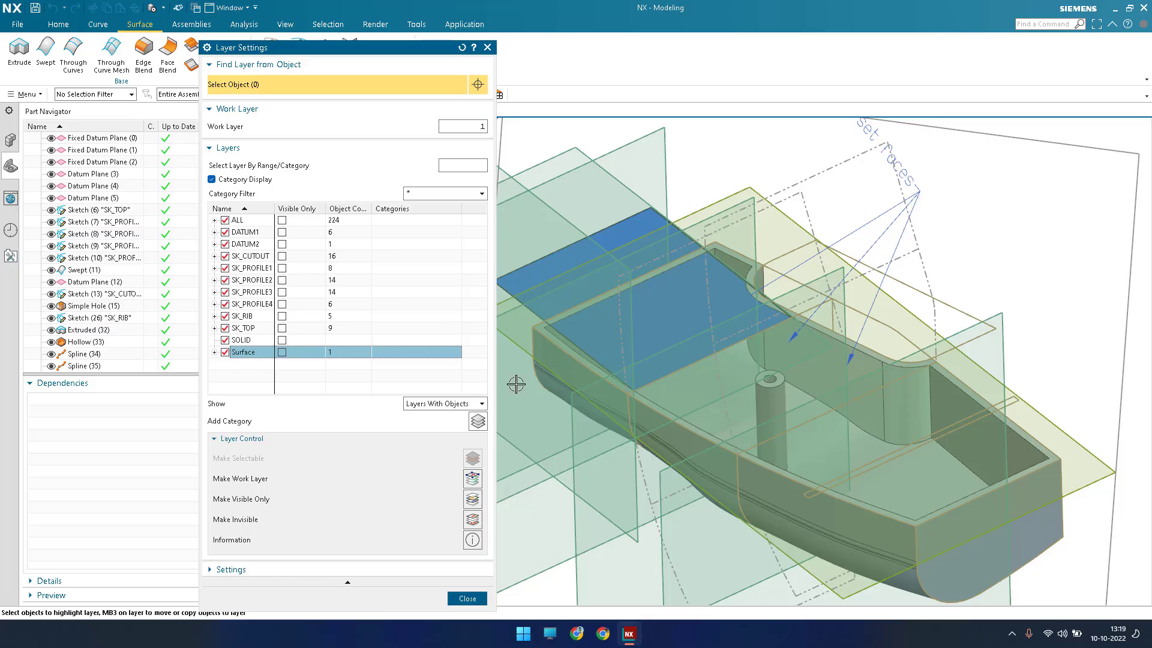
pyautogui.middleClick(528, 281)
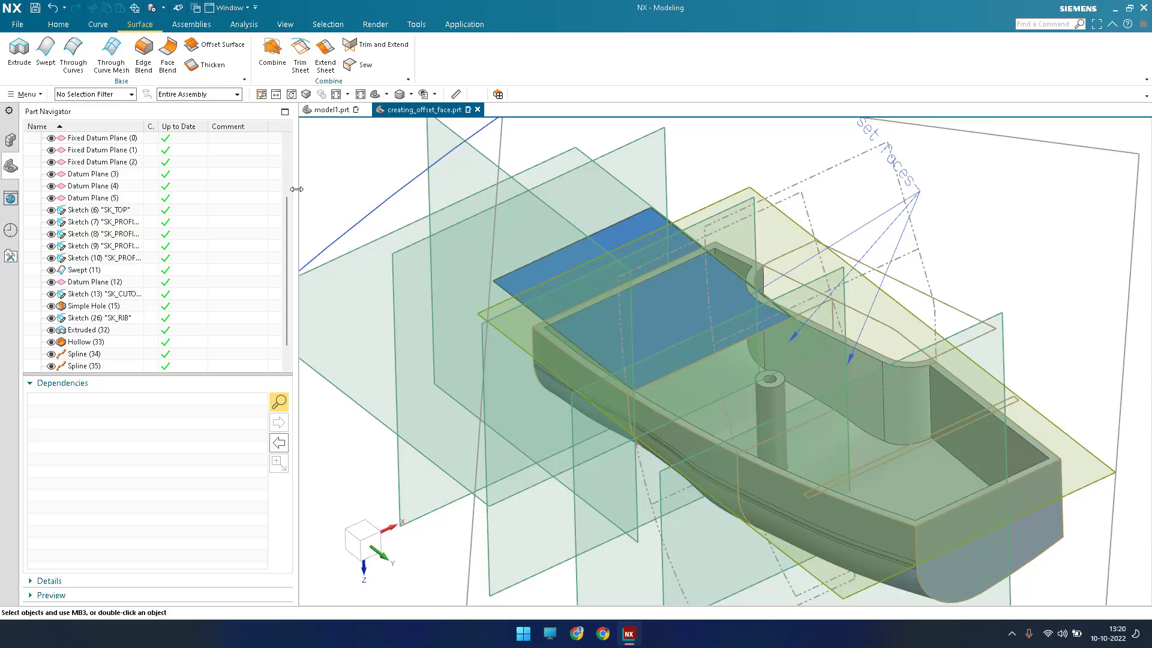
# Widen the Part Navigator and add a Layer column to it
pyautogui.moveTo(297, 189); pyautogui.dragTo(366, 189)
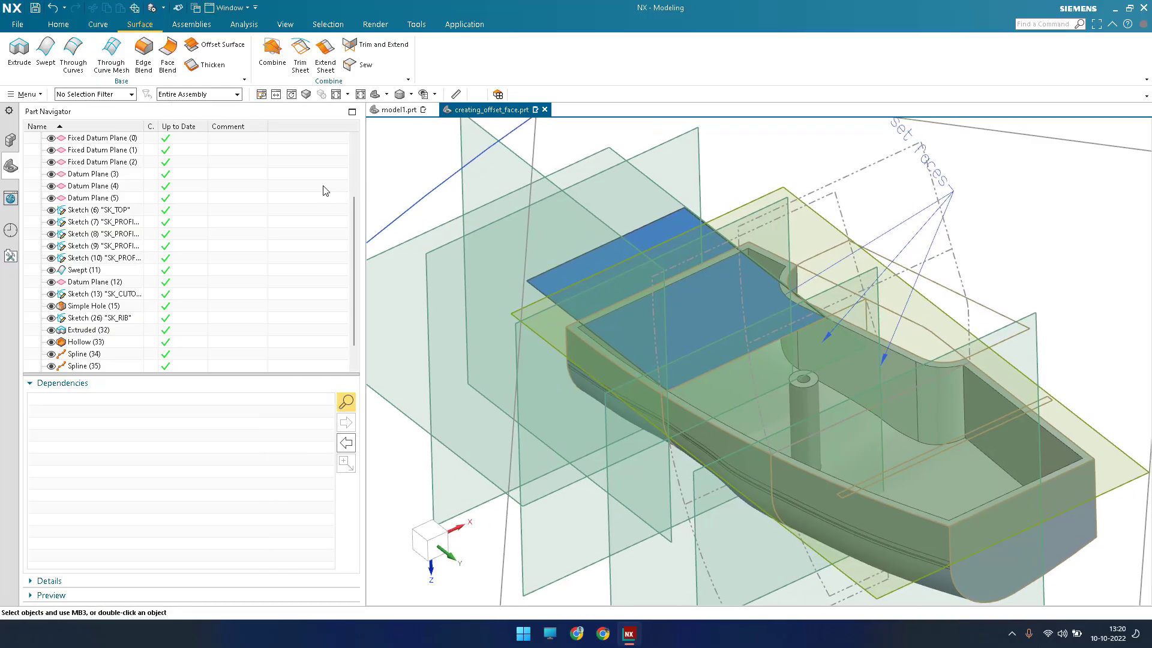
pyautogui.rightClick(239, 140)
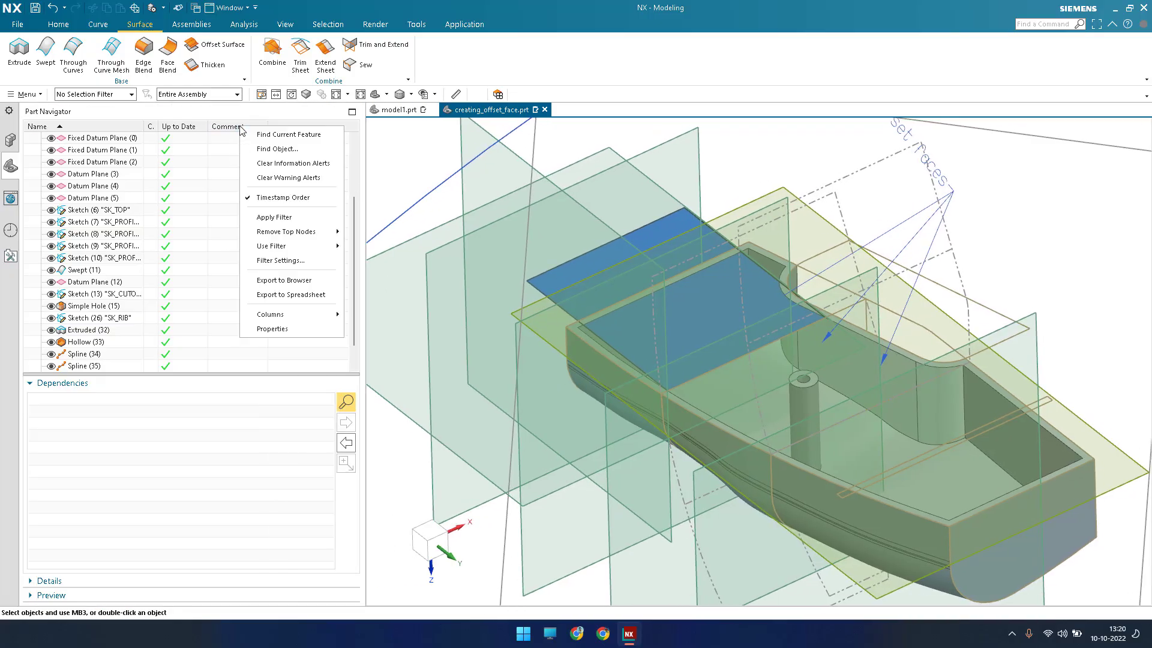
pyautogui.moveTo(279, 318)
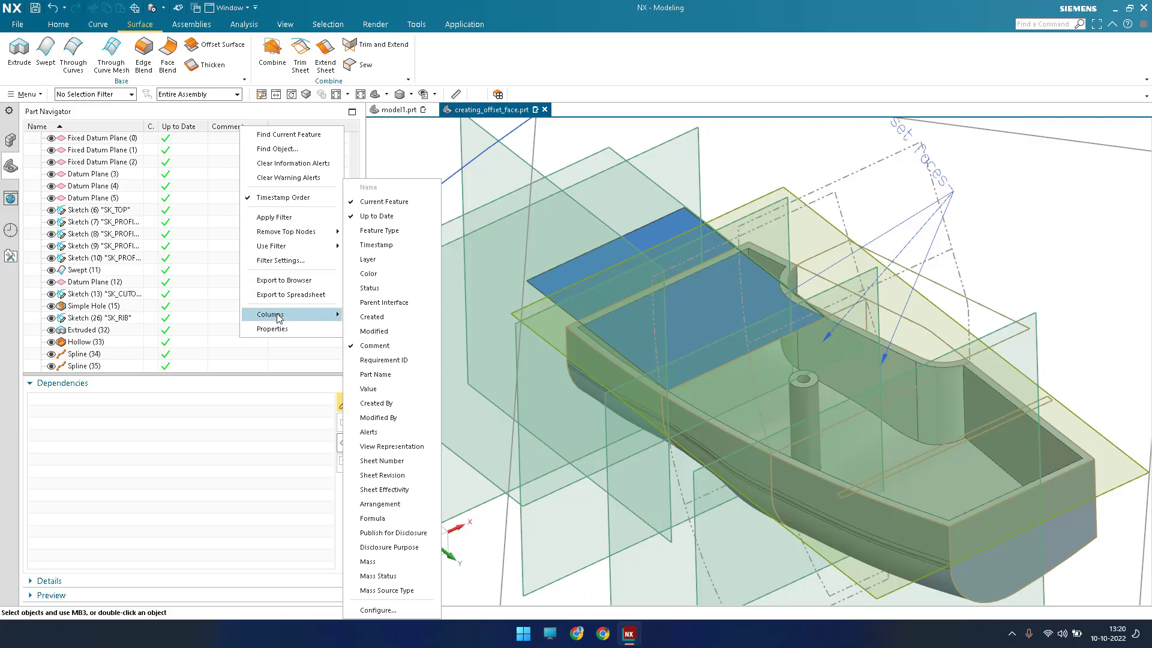
pyautogui.click(366, 259)
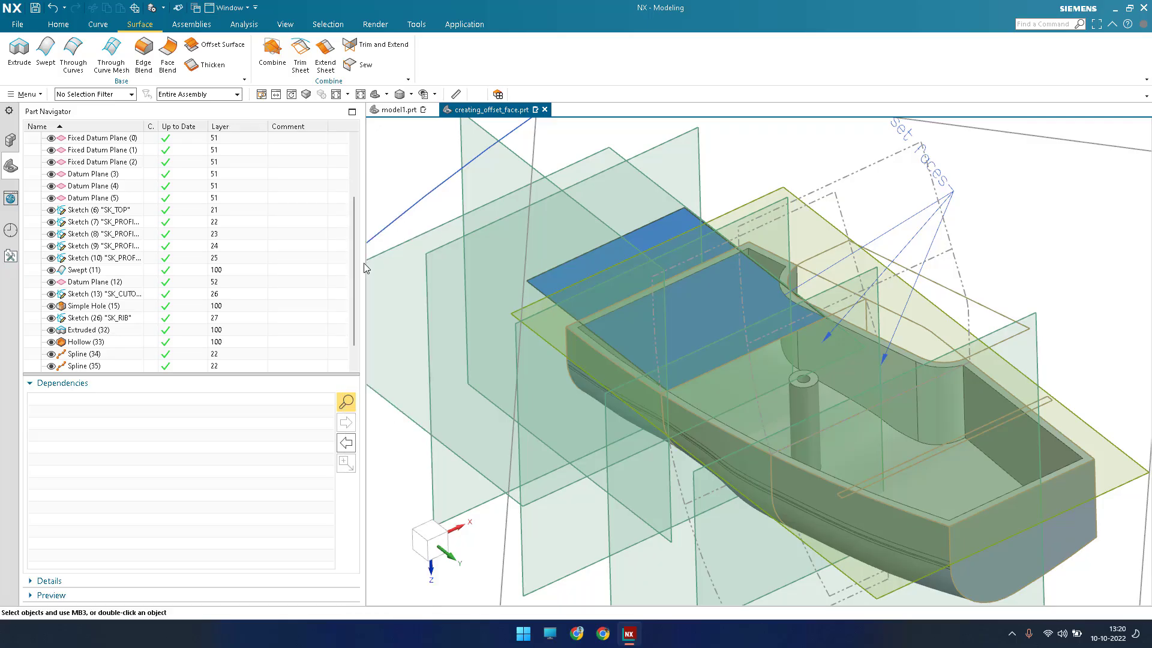
pyautogui.scroll(3, 246, 334)
# Check the layers of Datum Planes (3) and (5), SK_PROFILE1, SK_PROFILE3 and Swept (11), then narrow the panel
pyautogui.click(120, 259)
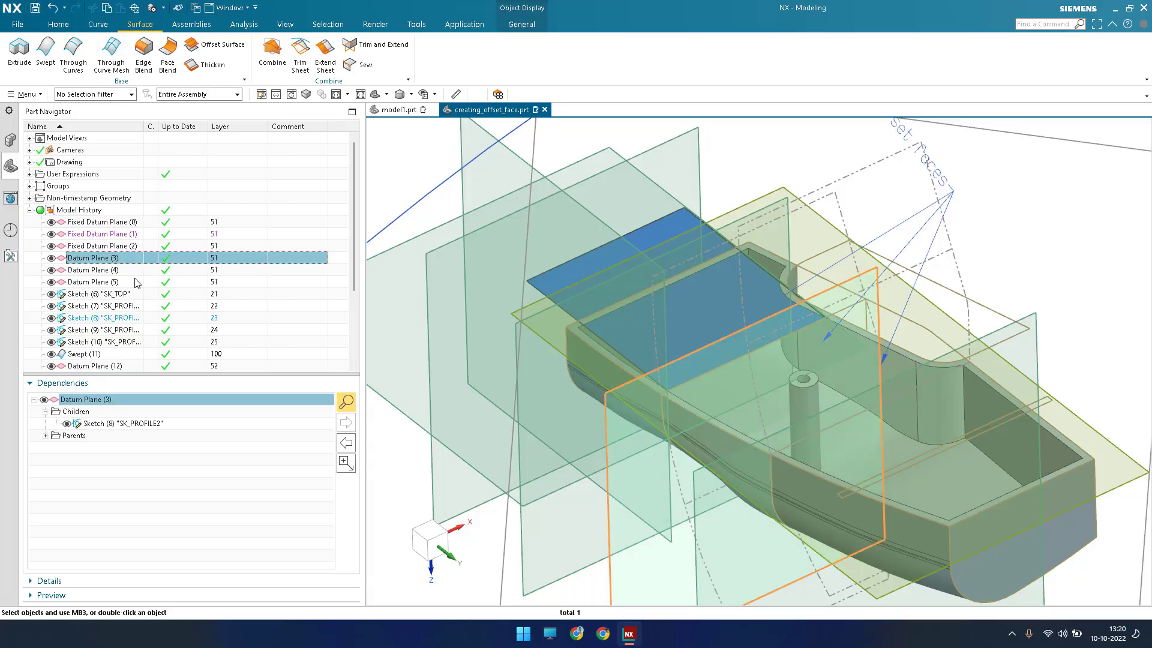
pyautogui.click(137, 282)
pyautogui.scroll(-1, 153, 288)
pyautogui.click(123, 273)
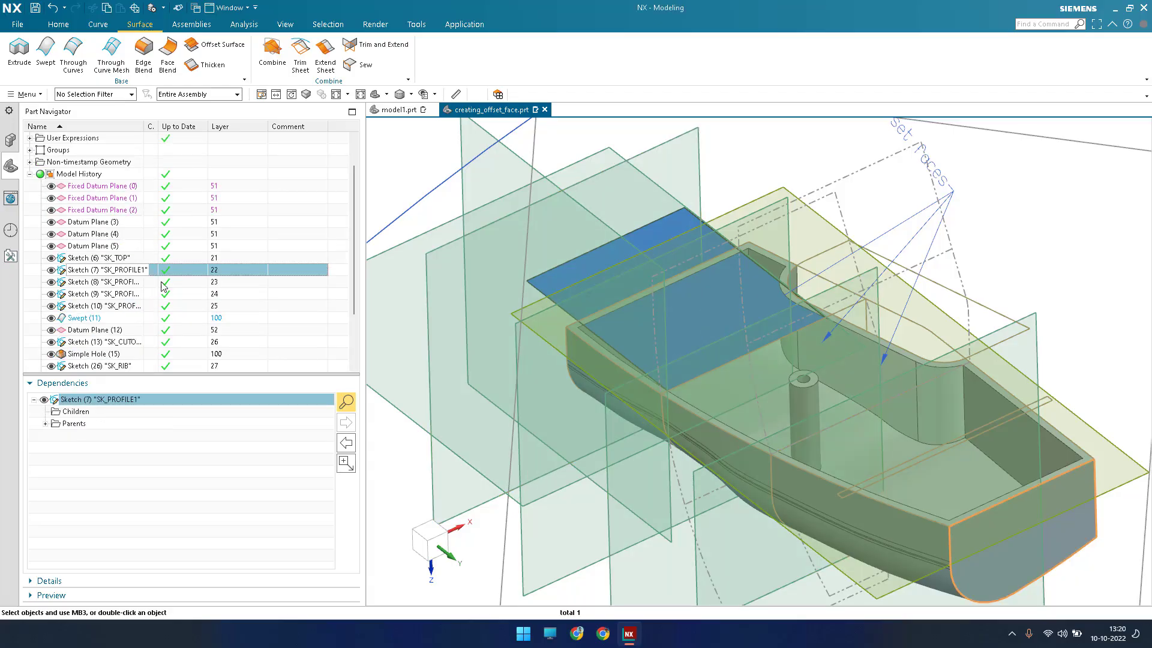
pyautogui.click(207, 294)
pyautogui.scroll(-2, 159, 277)
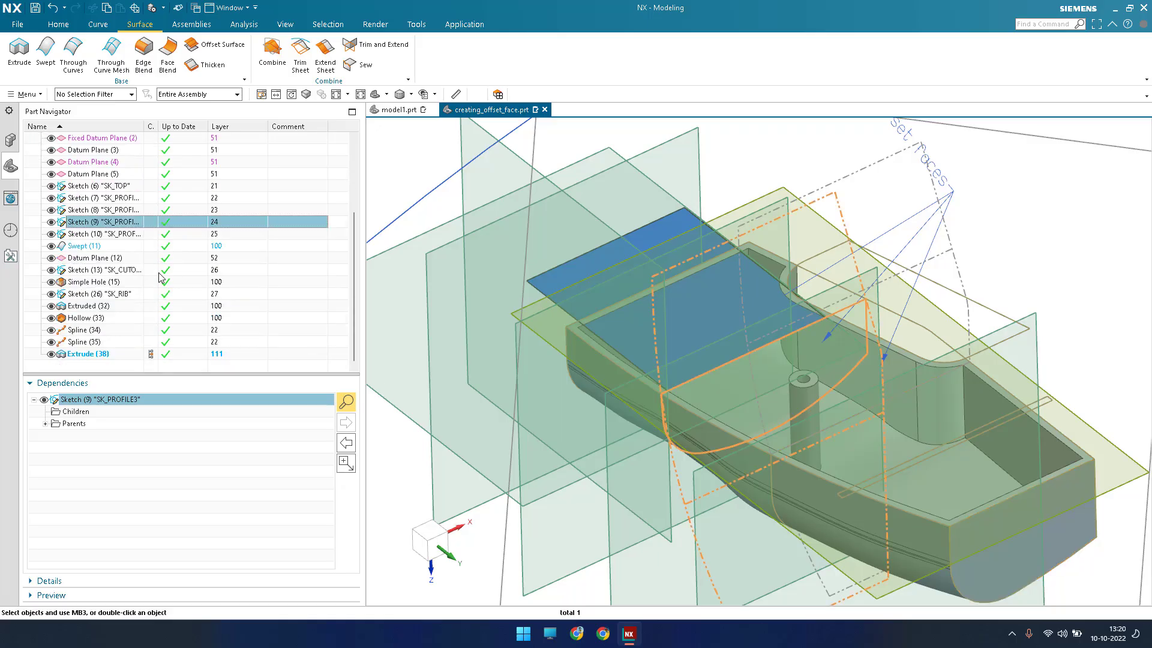
pyautogui.click(121, 250)
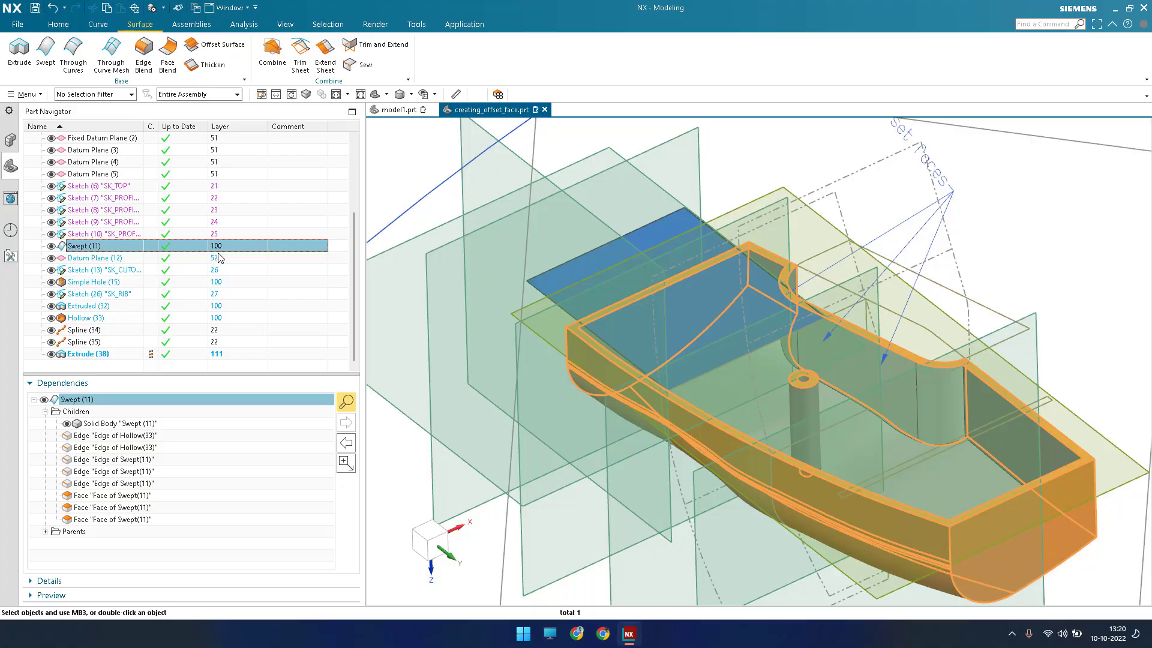
pyautogui.press('Escape')
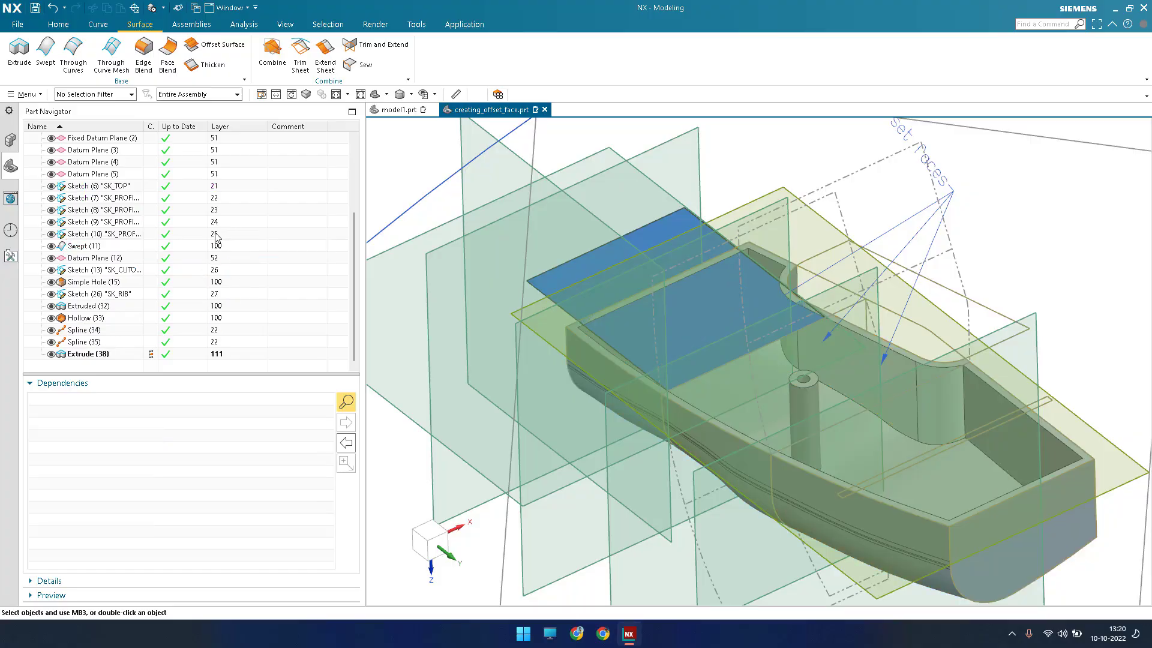
pyautogui.moveTo(363, 181); pyautogui.dragTo(285, 186)
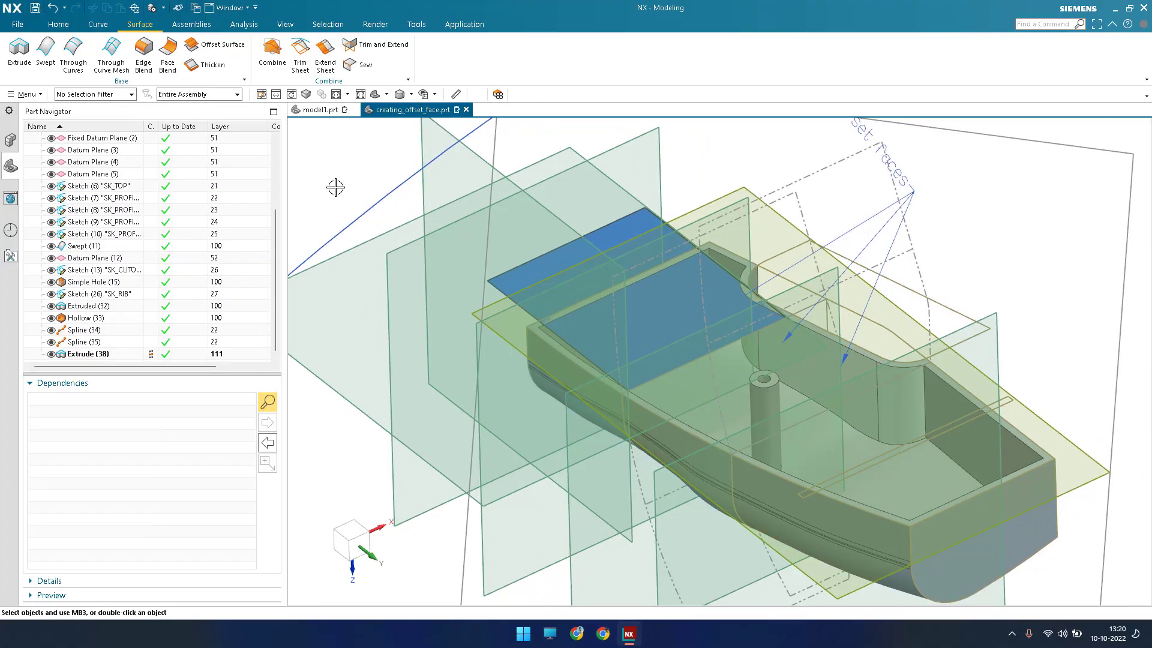
# Fit the model, then find the layers of two datum planes (51) and a spline (22)
pyautogui.scroll(-3, 540, 247)
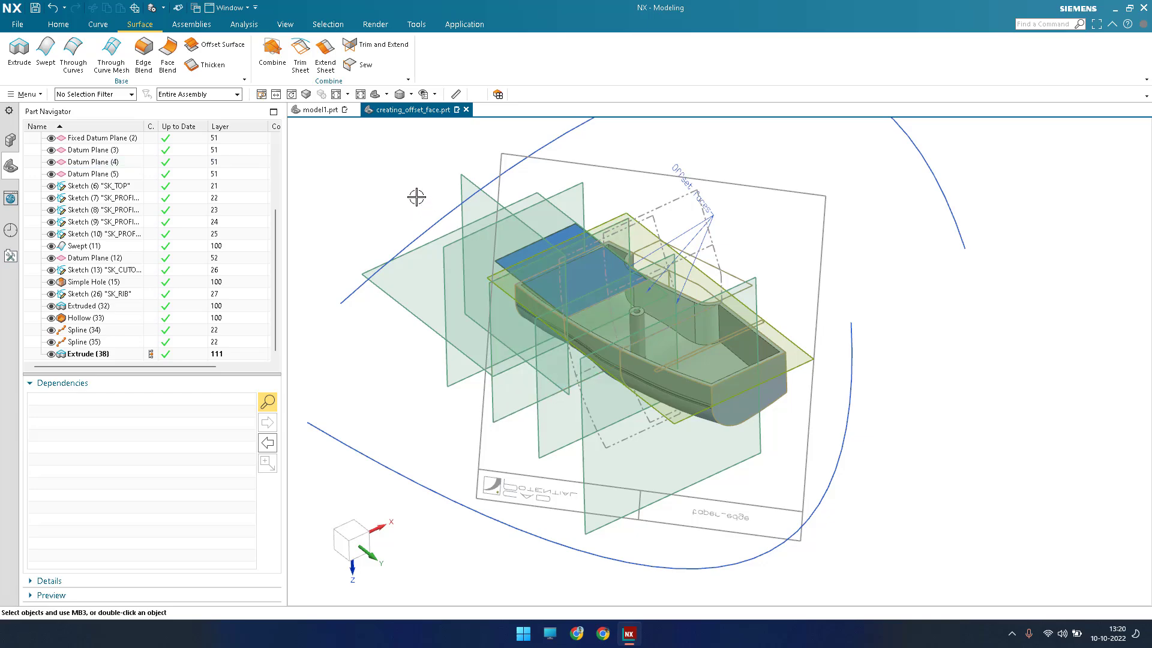
pyautogui.hotkey('ctrl', 'f')
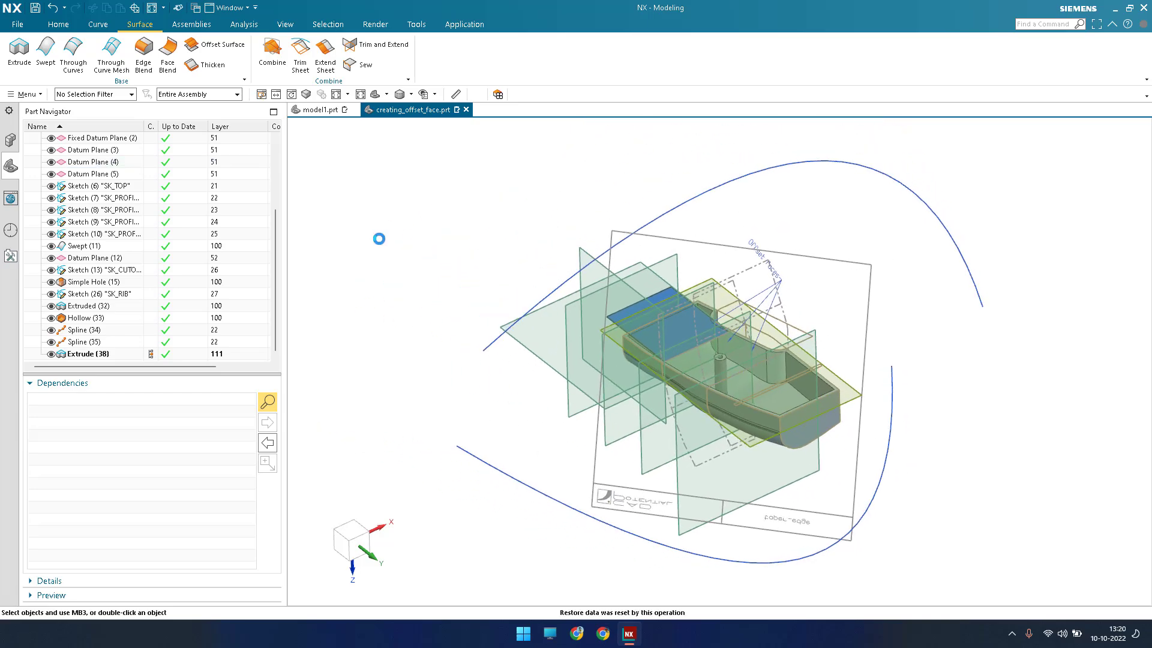
pyautogui.hotkey('ctrl', 'l')
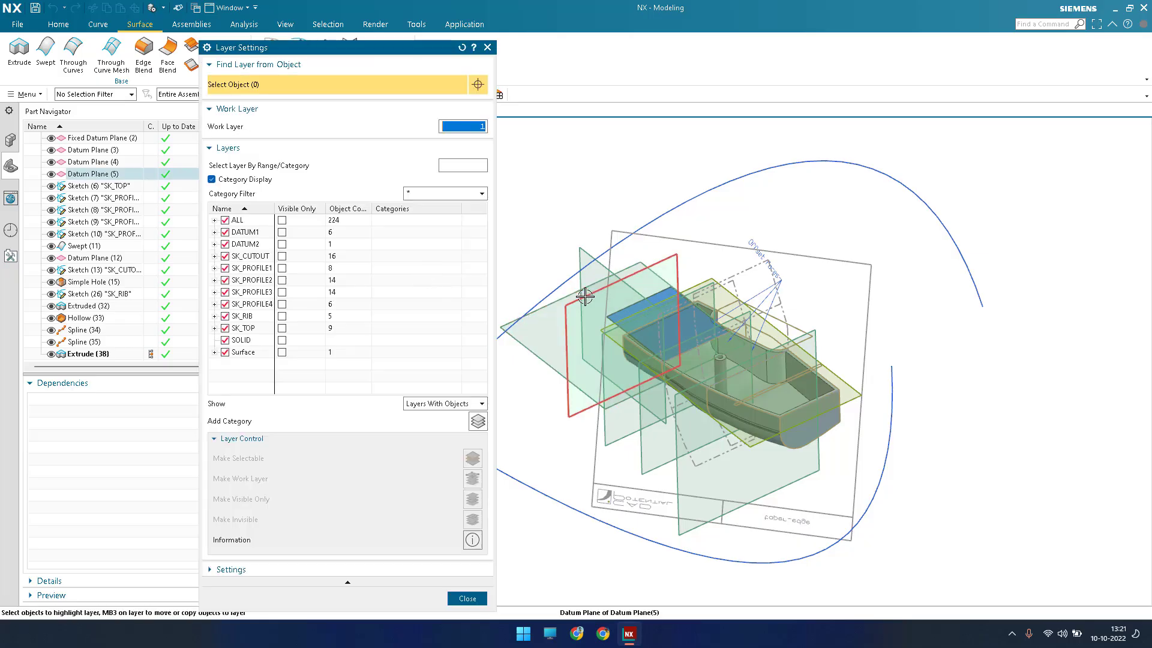
pyautogui.click(582, 298)
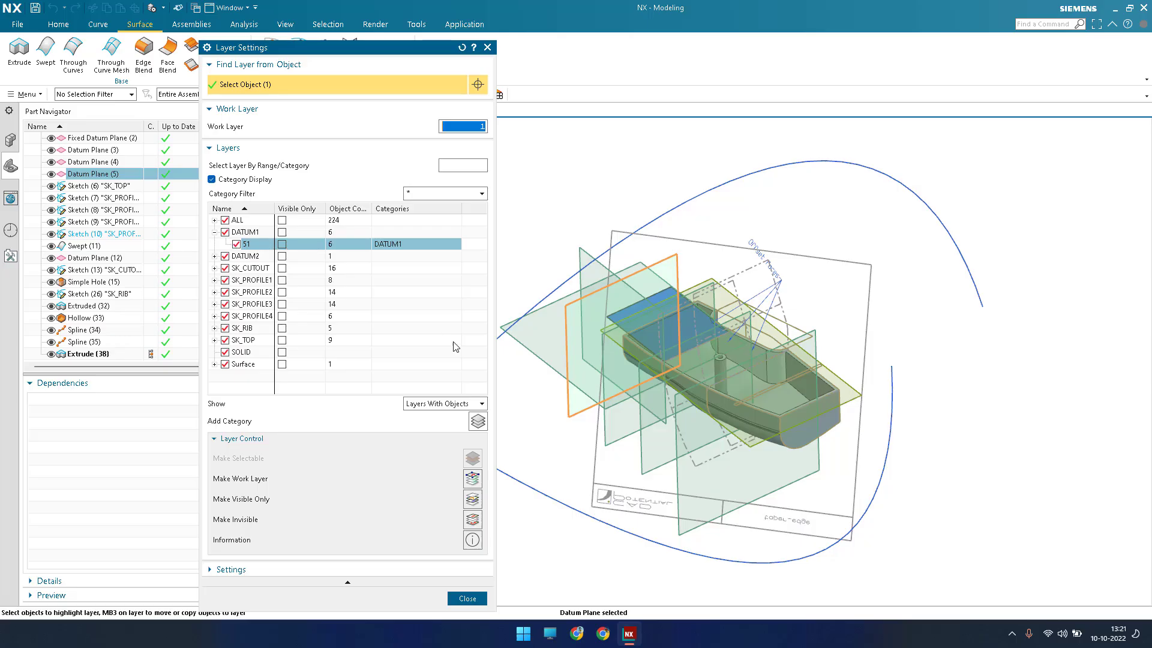
pyautogui.click(639, 460)
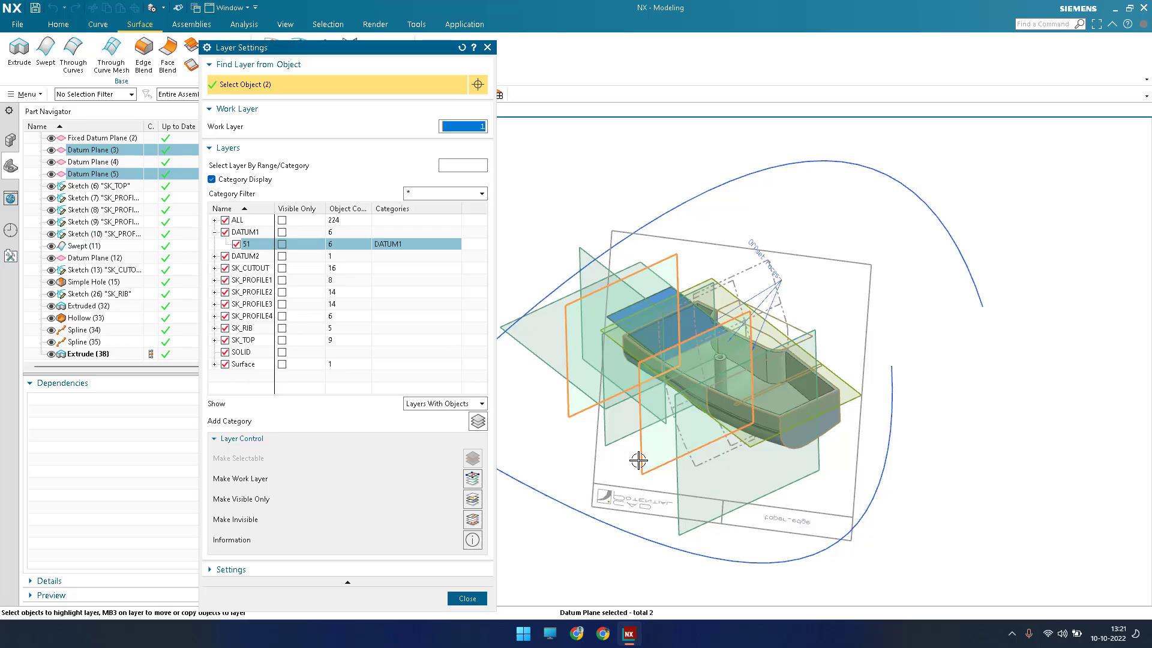
pyautogui.click(892, 414)
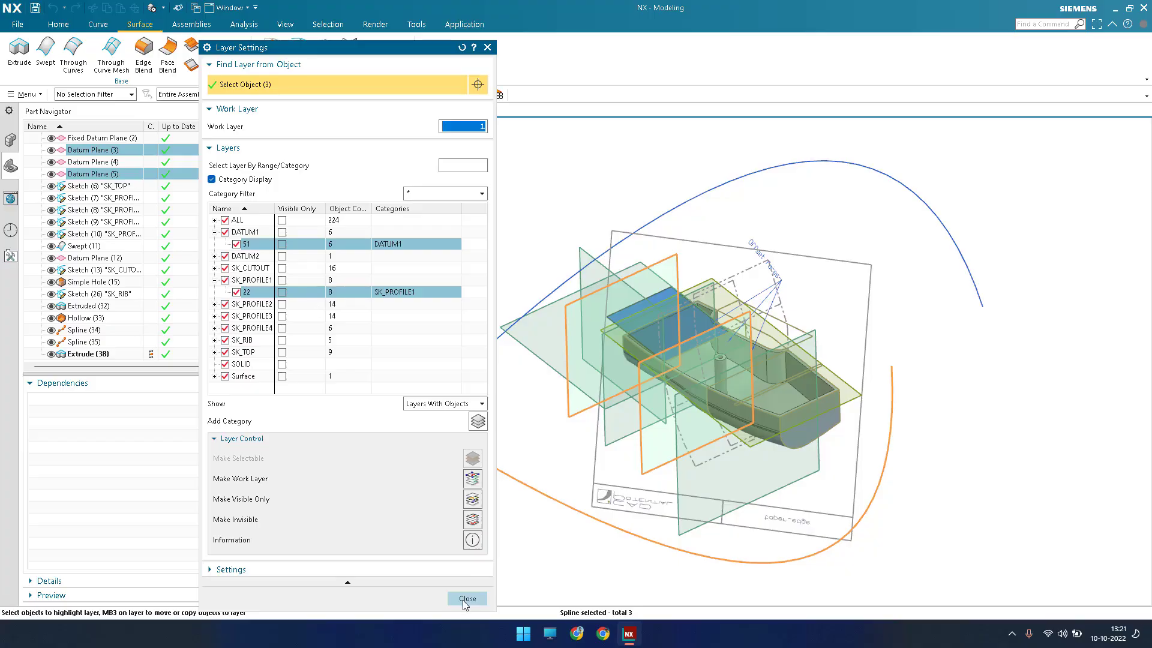
pyautogui.click(464, 599)
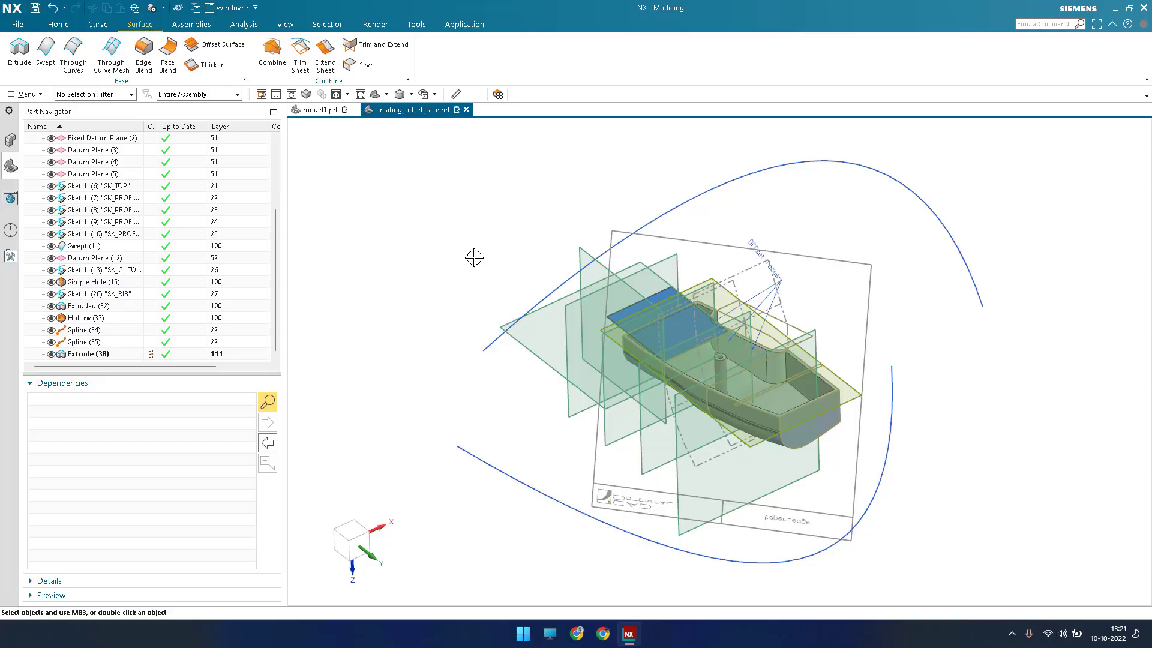
pyautogui.scroll(3, 637, 307)
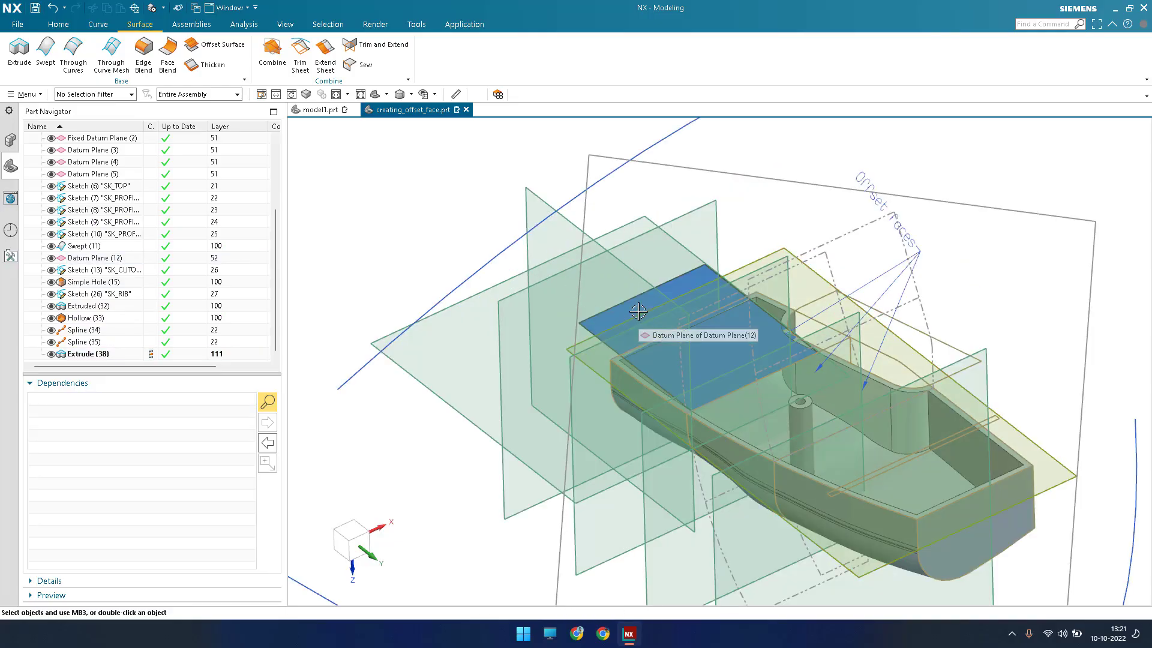
pyautogui.click(27, 94)
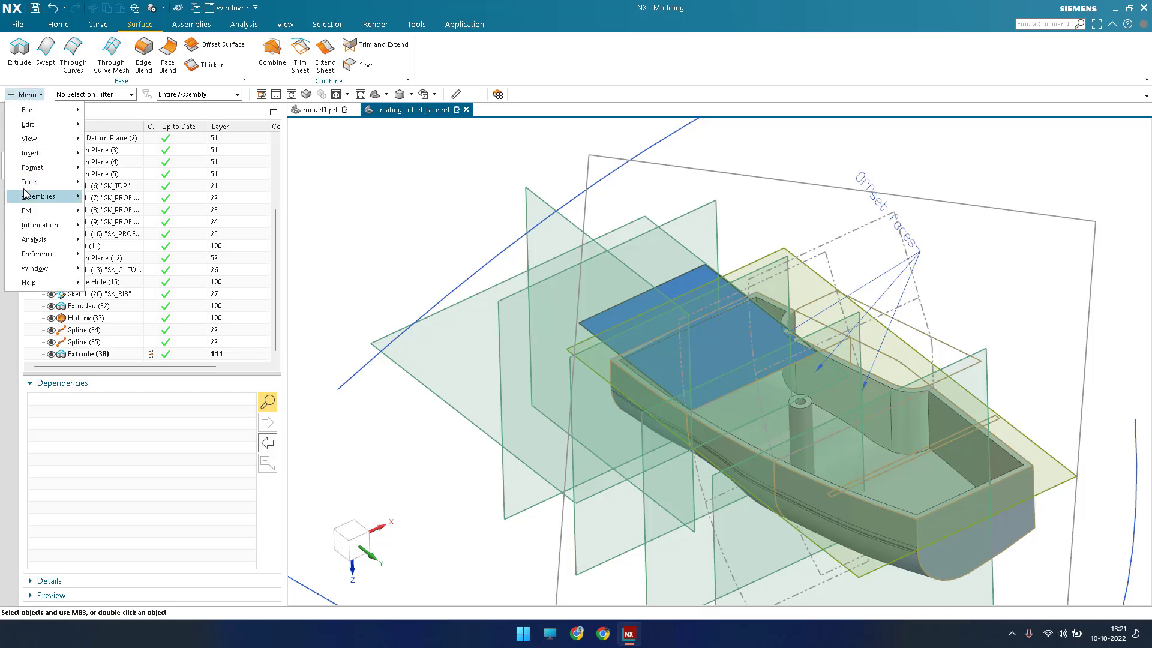
pyautogui.moveTo(33, 168)
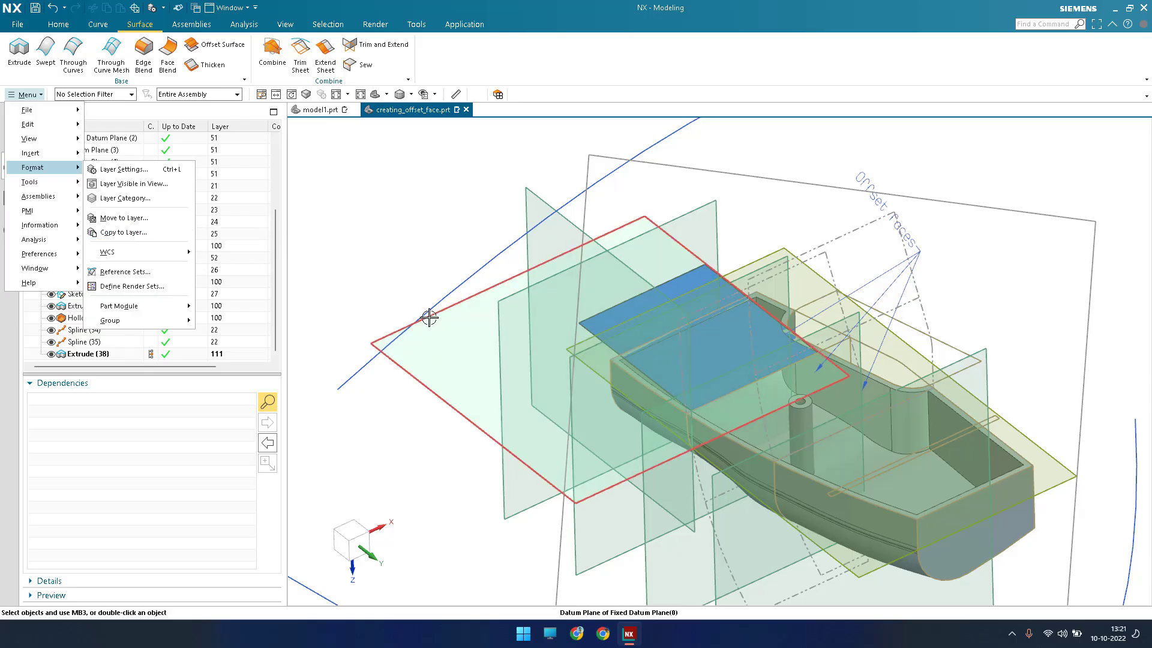
pyautogui.press('Escape')
pyautogui.press('Escape')
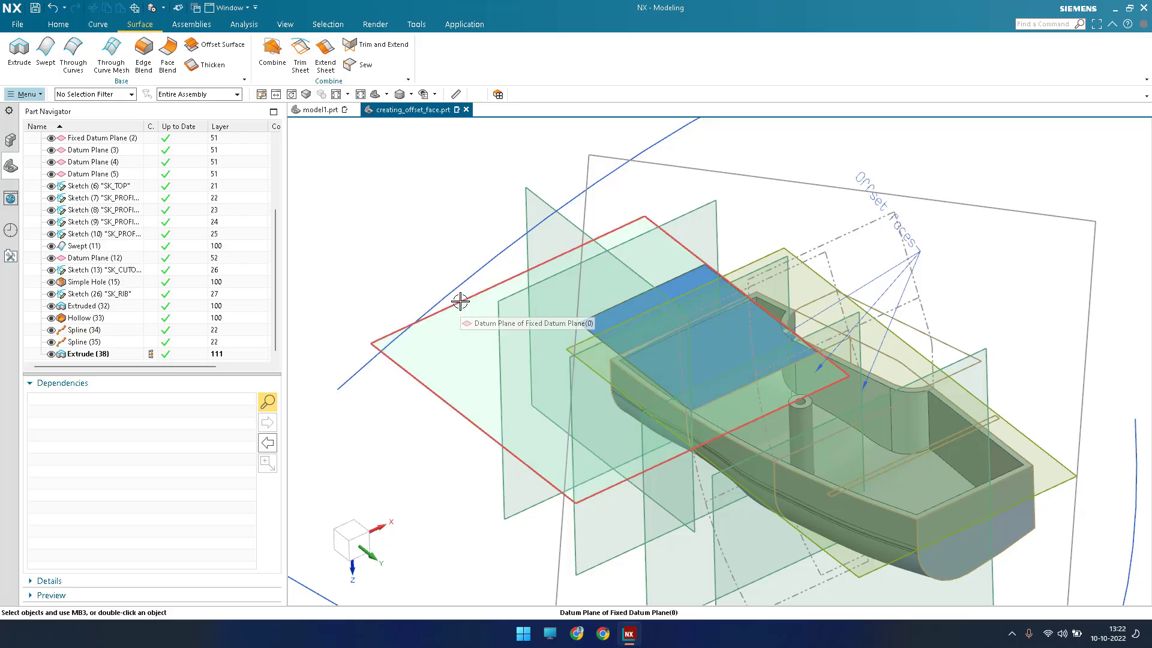
pyautogui.scroll(-4, 391, 242)
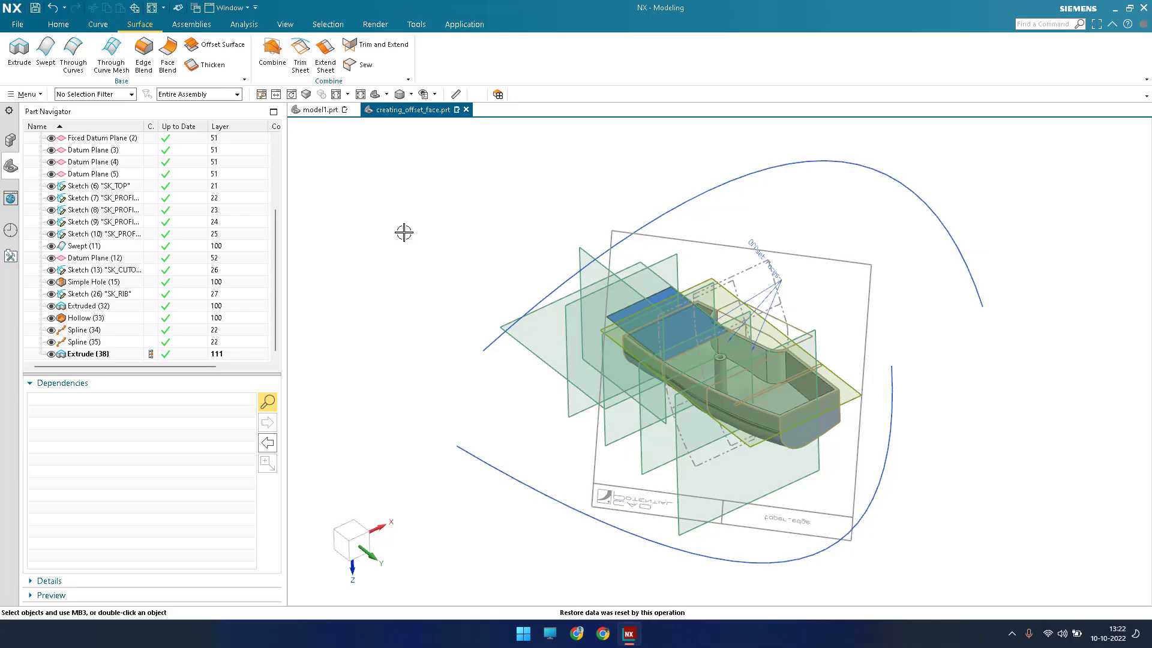
pyautogui.click(377, 239)
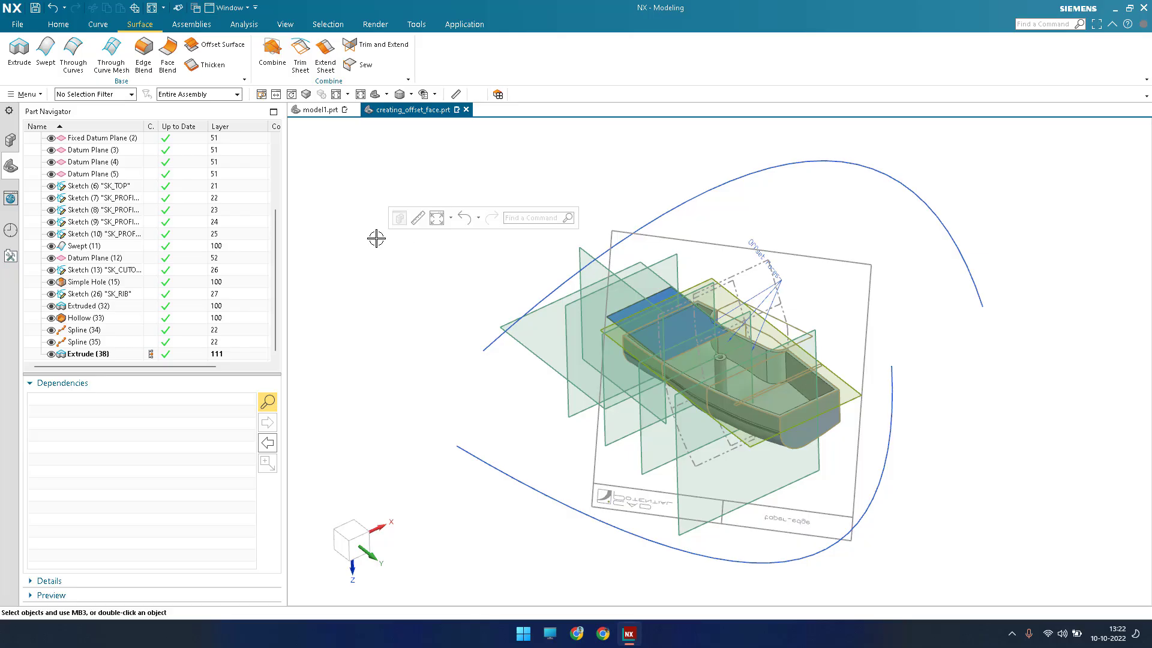